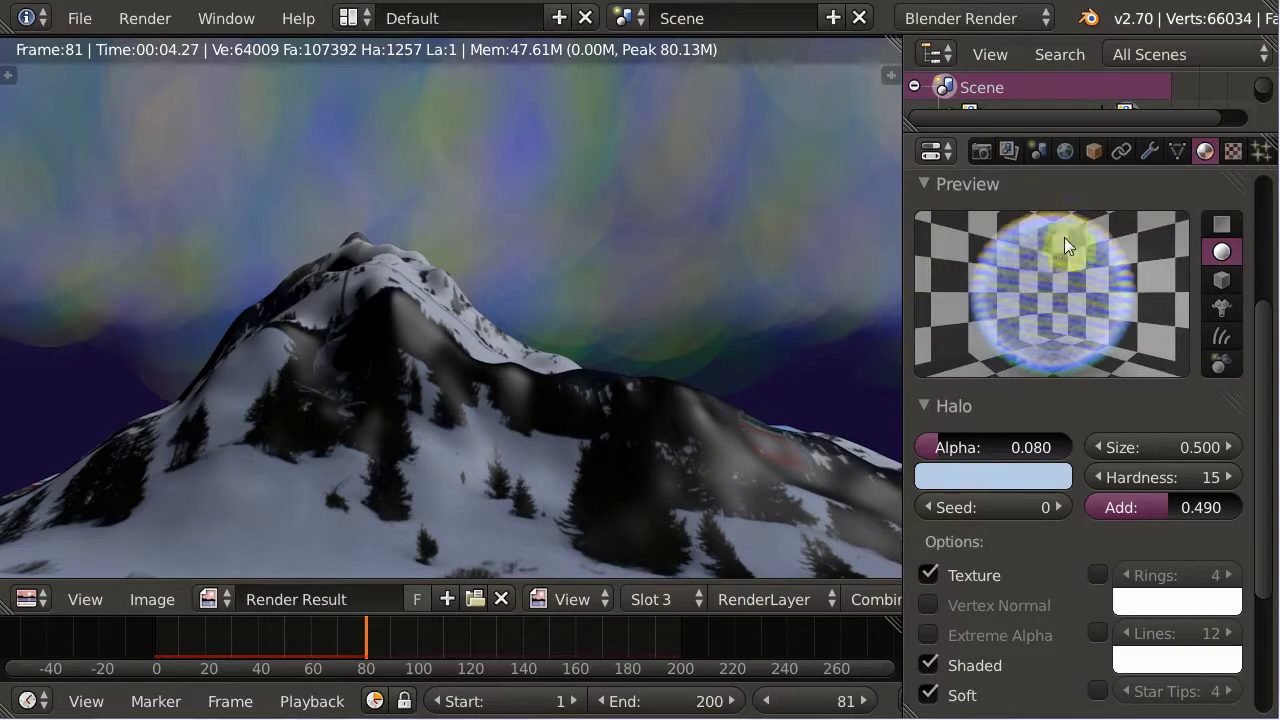
Open the Particles tab to show the plane's 5000-particle aurora emitter settings
{"action": "left_click", "coordinate": [1260, 155]}
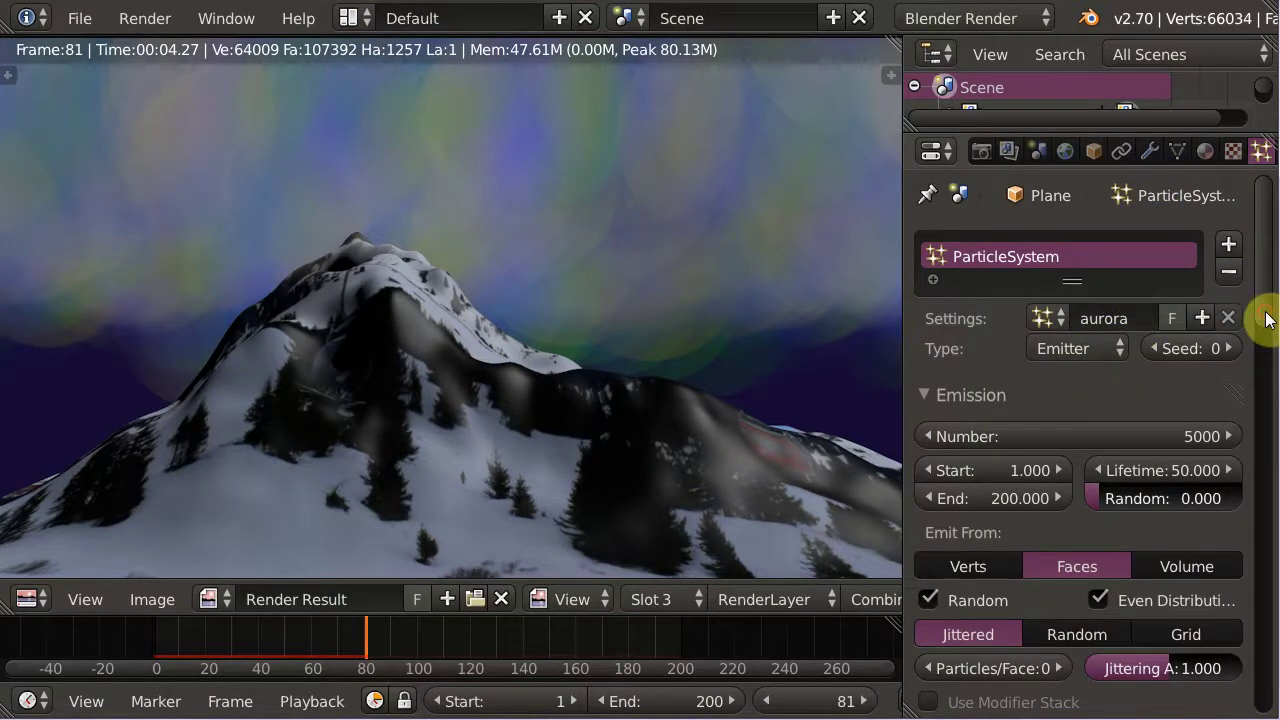
Raise the line-rendered aurora particles' Trail Count to 3 in the Render panel
{"action": "left_click_drag", "start_coordinate": [1266, 320], "coordinate": [1260, 537]}
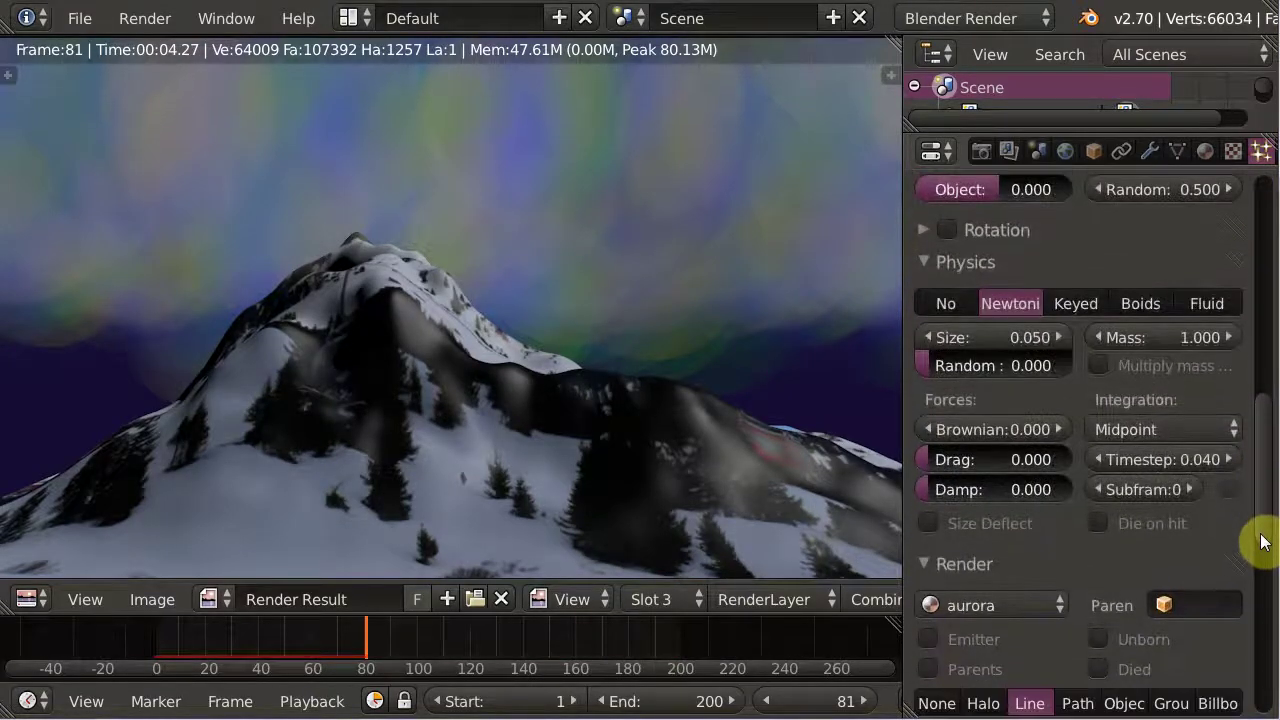
{"action": "scroll", "coordinate": [1000, 450], "scroll_direction": "down", "scroll_amount": 5}
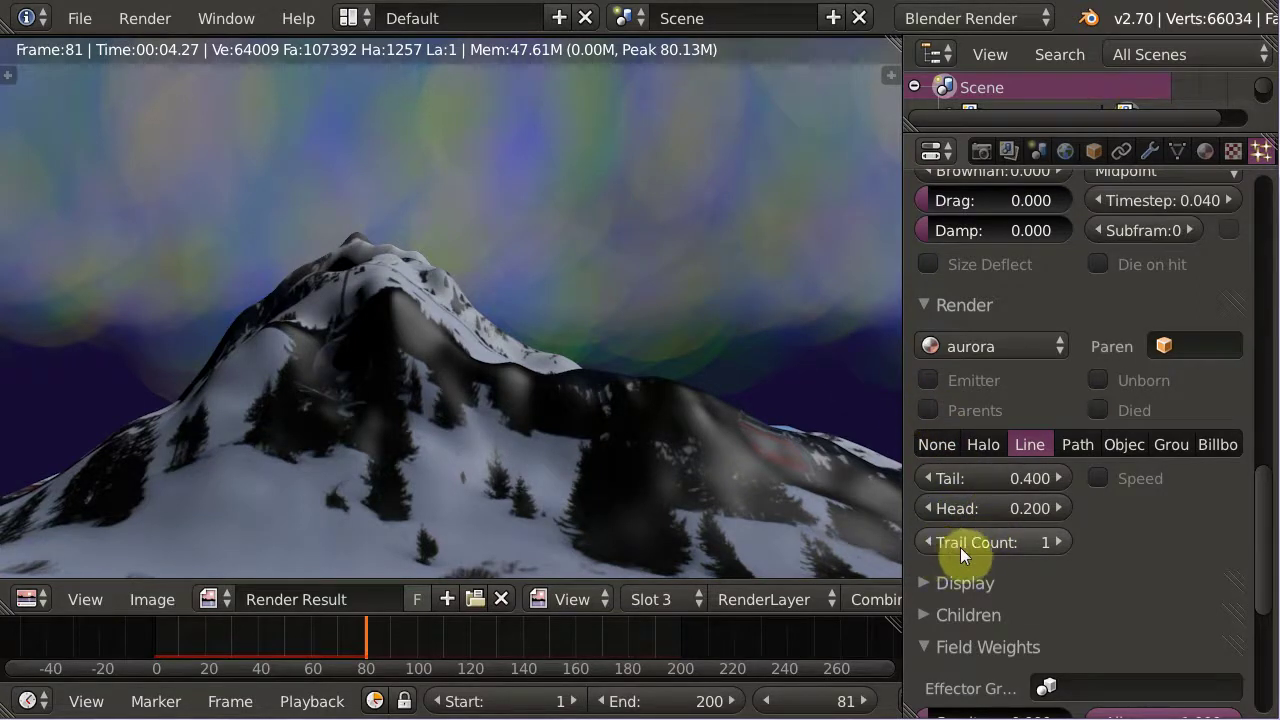
{"action": "left_click", "coordinate": [1057, 541]}
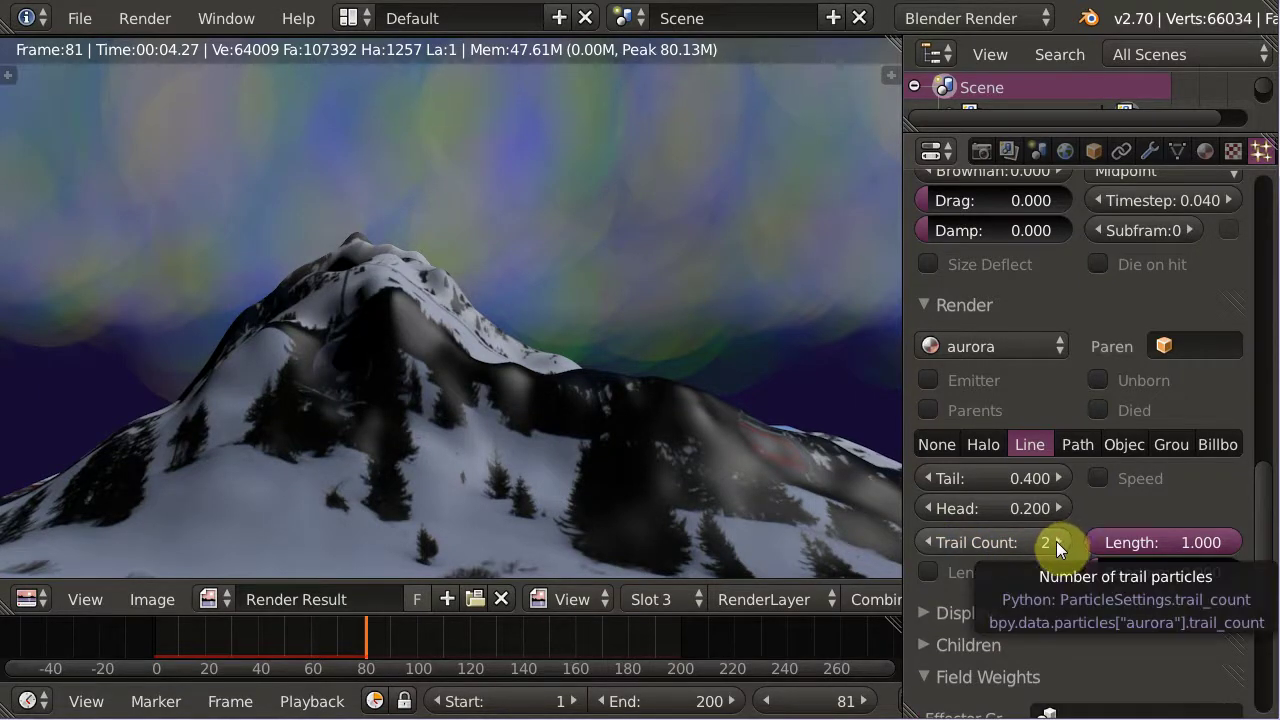
{"action": "left_click", "coordinate": [1058, 541]}
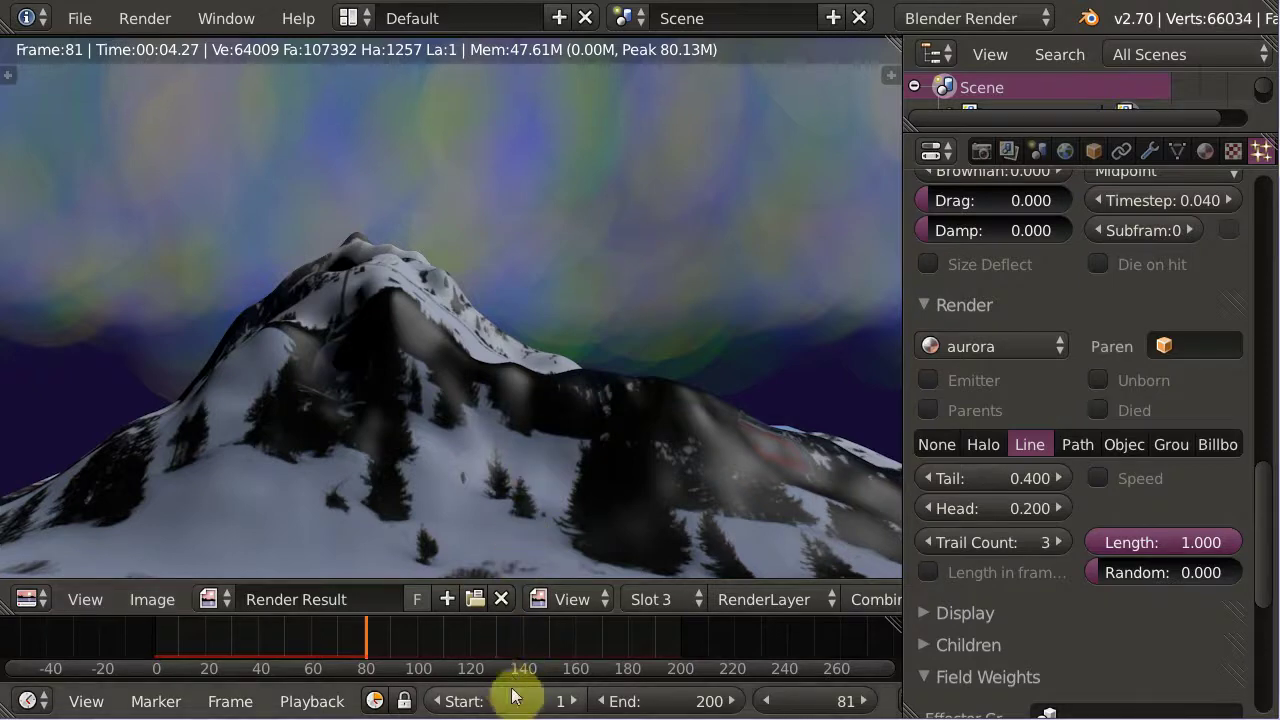
{"action": "left_click", "coordinate": [659, 601]}
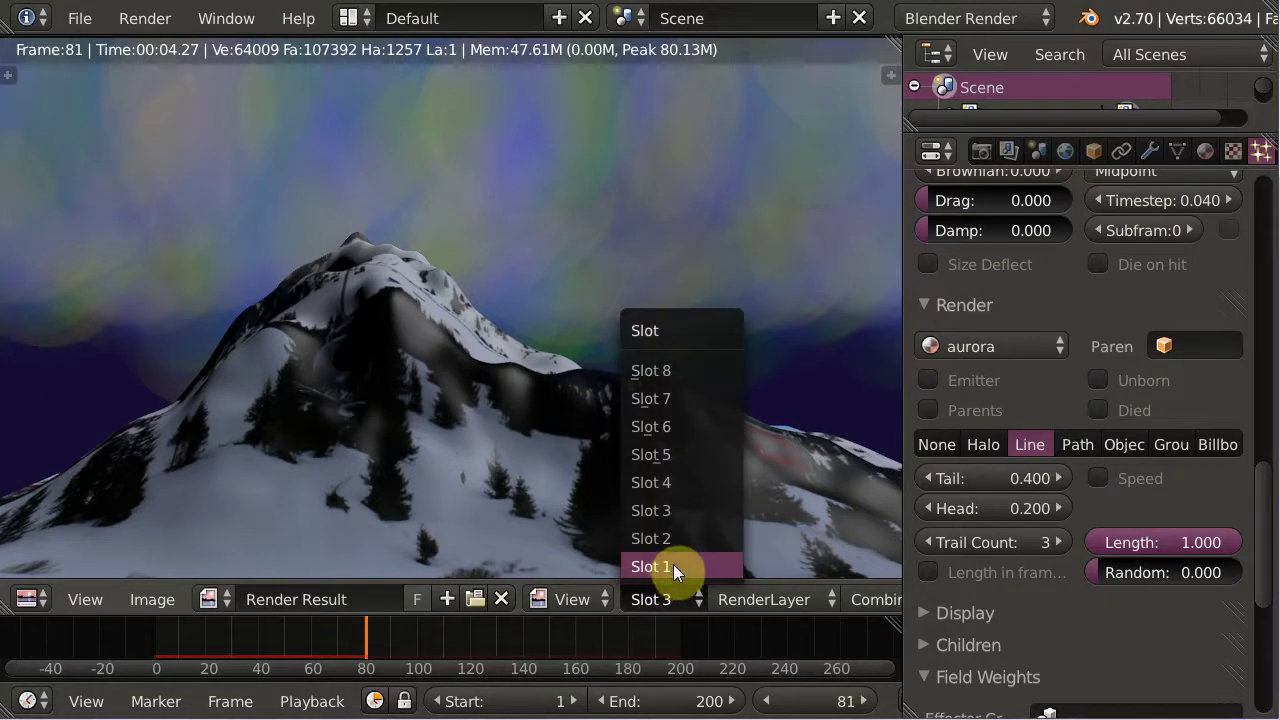
Render the aurora with Trail Count 1 into the first render slot
{"action": "left_click", "coordinate": [674, 566]}
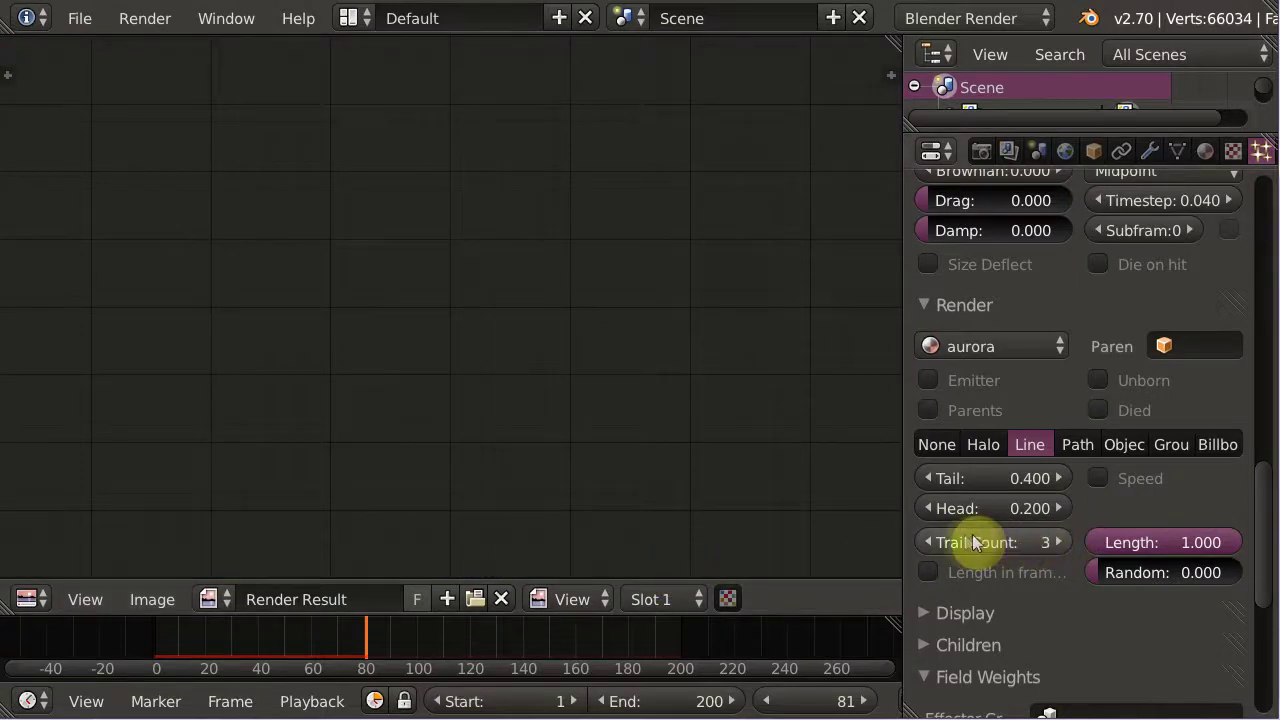
{"action": "left_click", "coordinate": [928, 540]}
{"action": "left_click", "coordinate": [929, 541]}
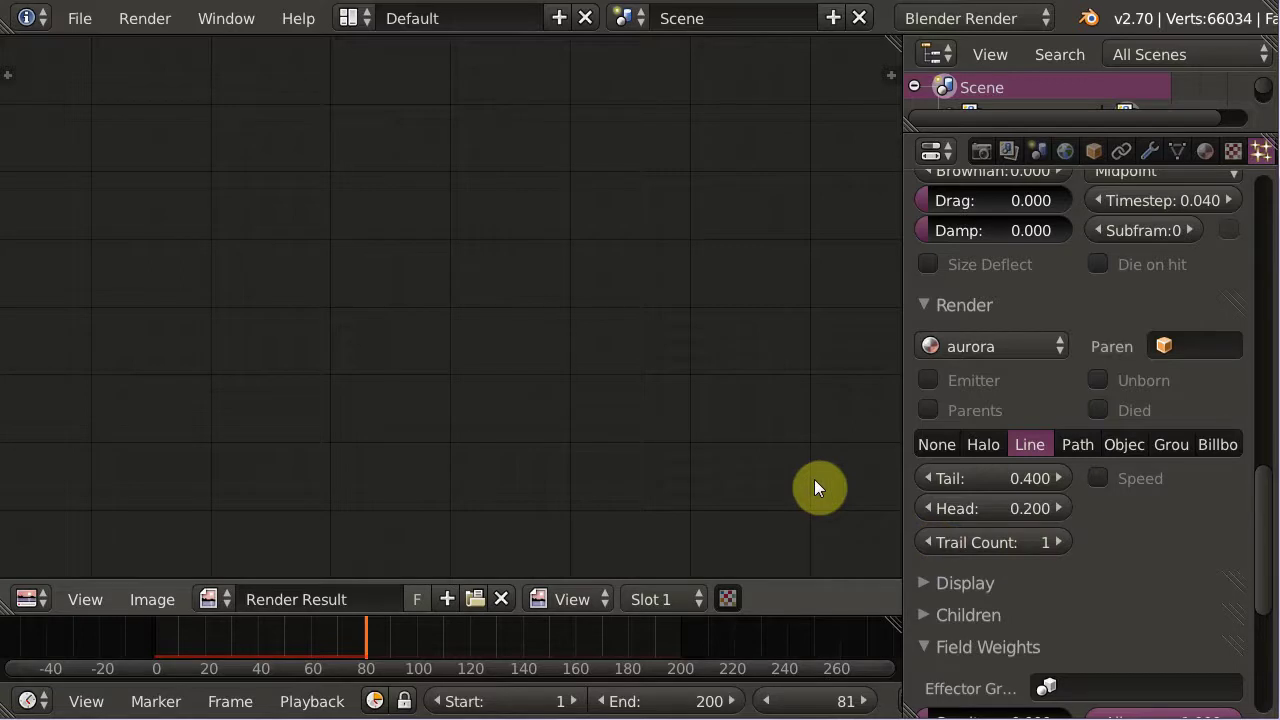
{"action": "key", "text": "F12"}
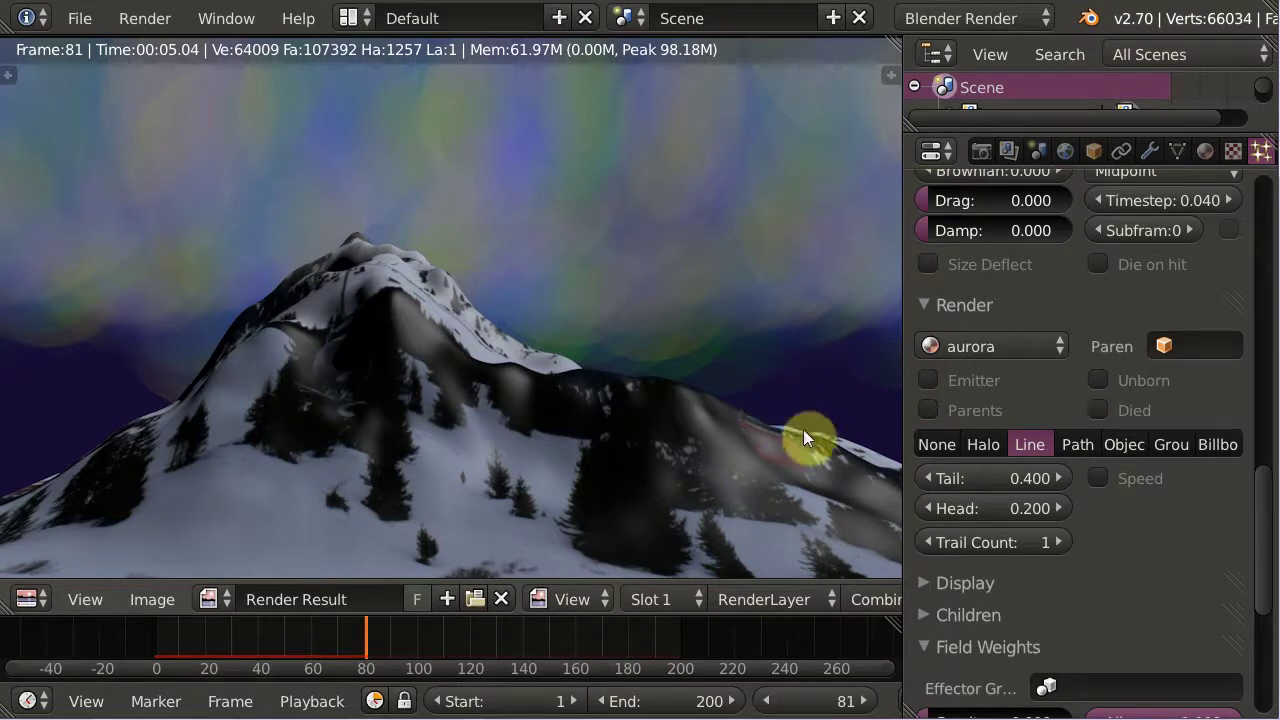
Render the aurora with Trail Count 3 into the second render slot
{"action": "left_click", "coordinate": [1060, 542]}
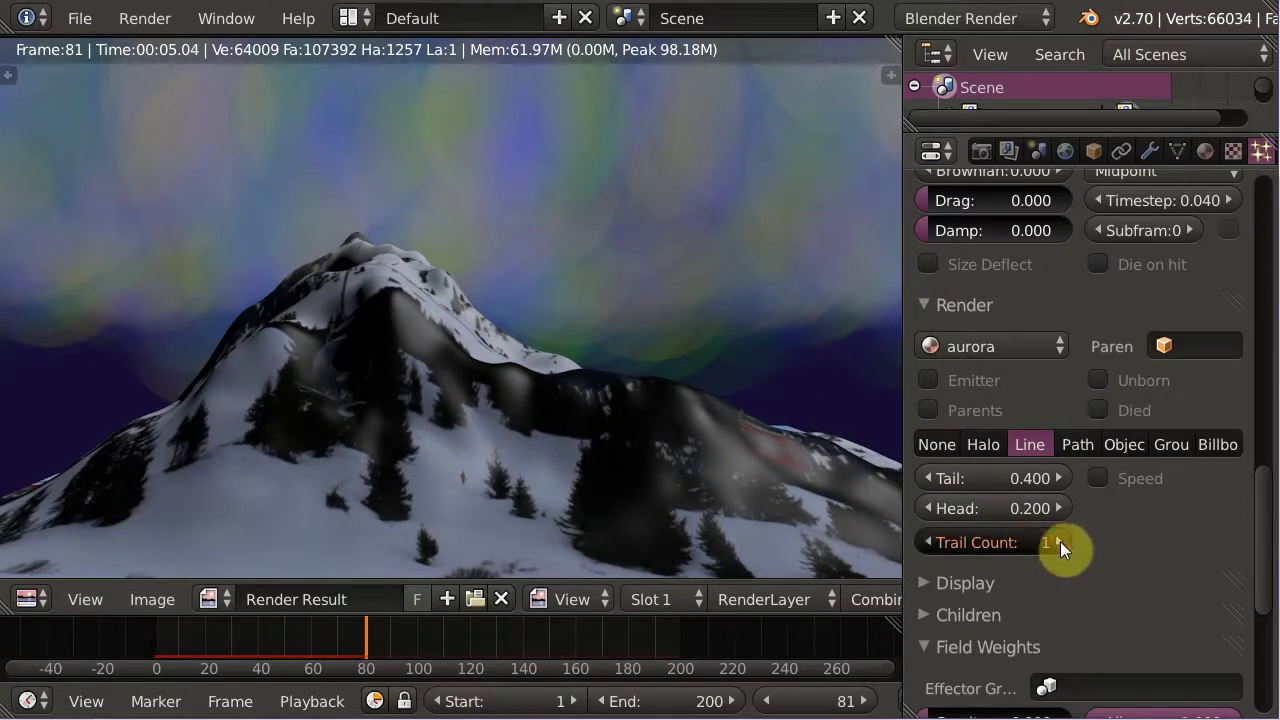
{"action": "left_click", "coordinate": [1060, 542]}
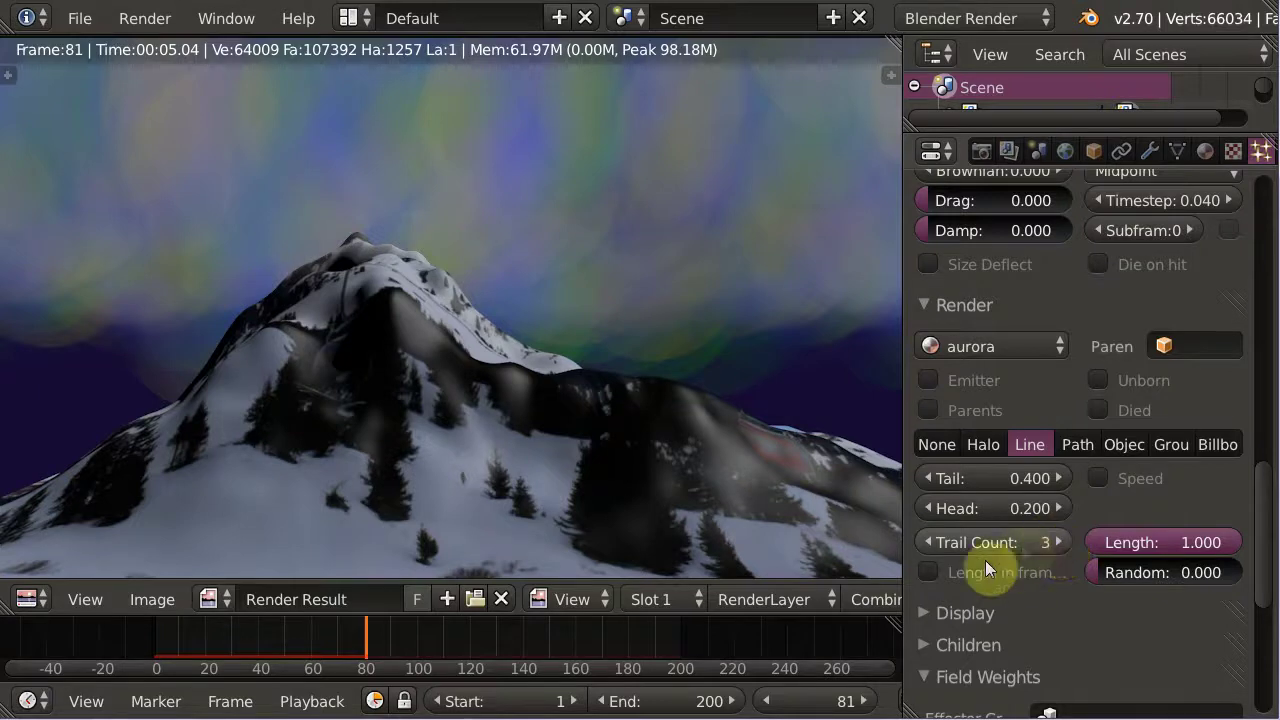
{"action": "left_click", "coordinate": [652, 601]}
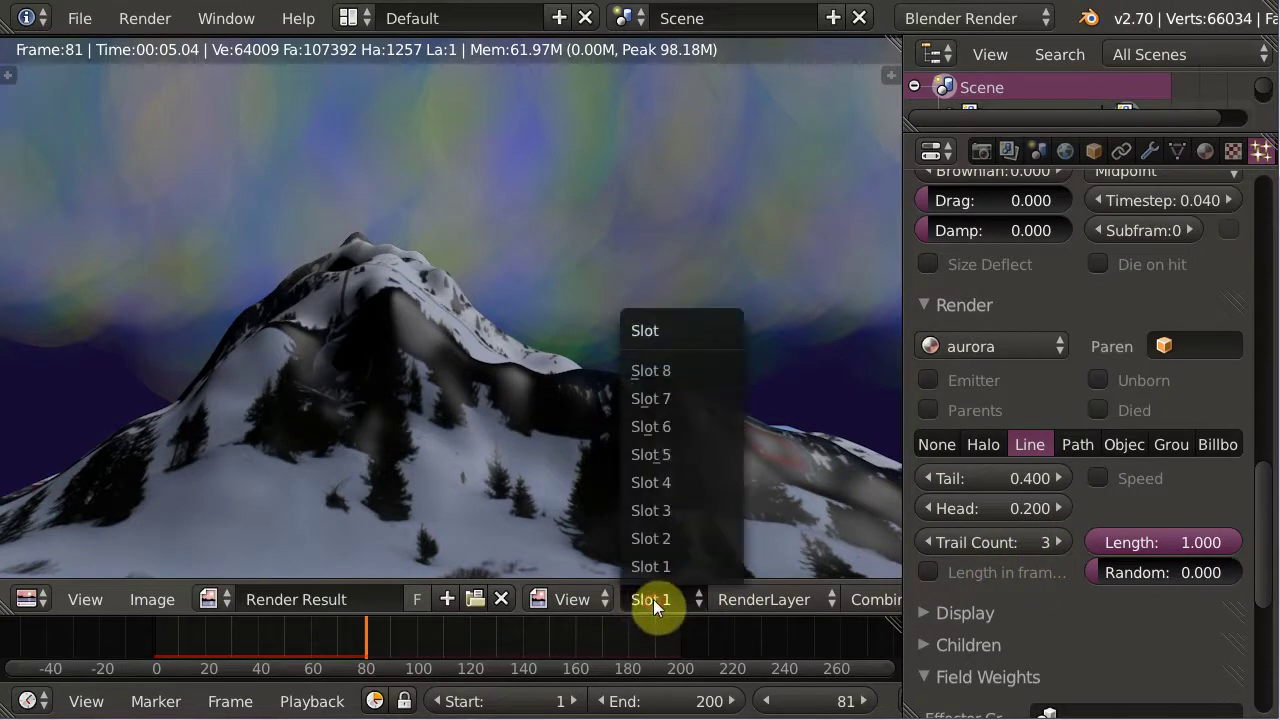
{"action": "left_click", "coordinate": [670, 541]}
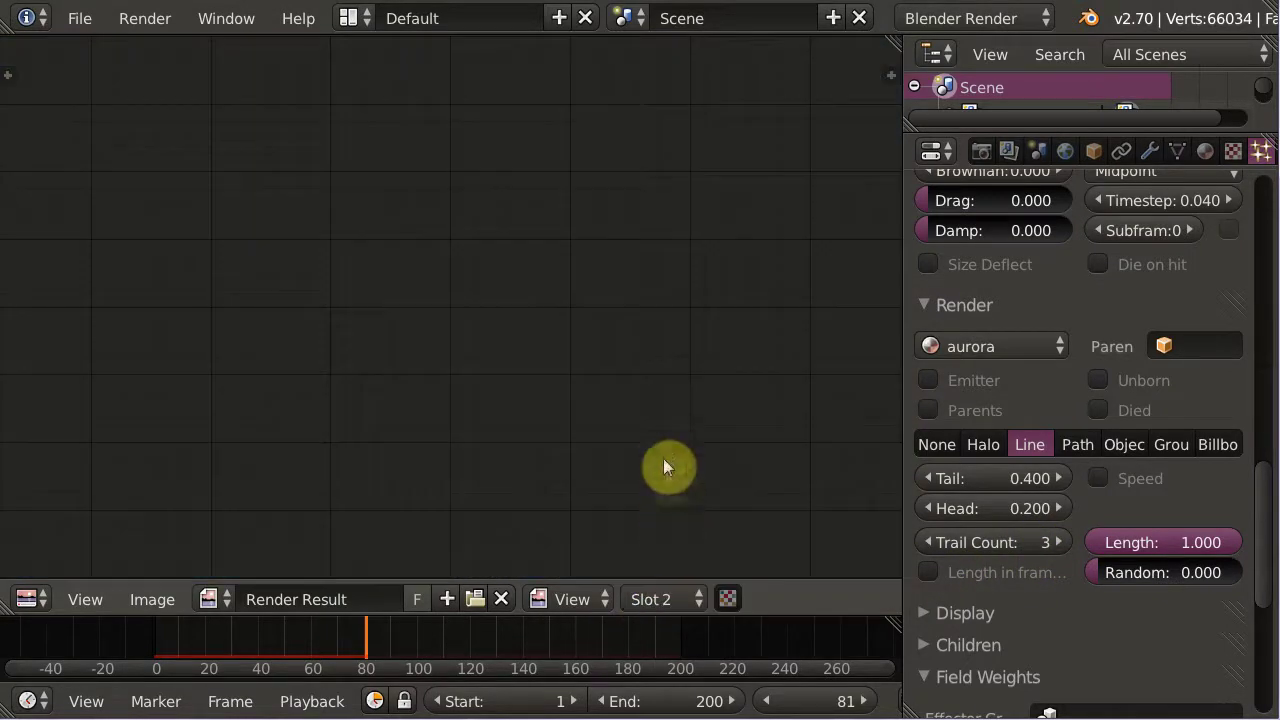
{"action": "key", "text": "F12"}
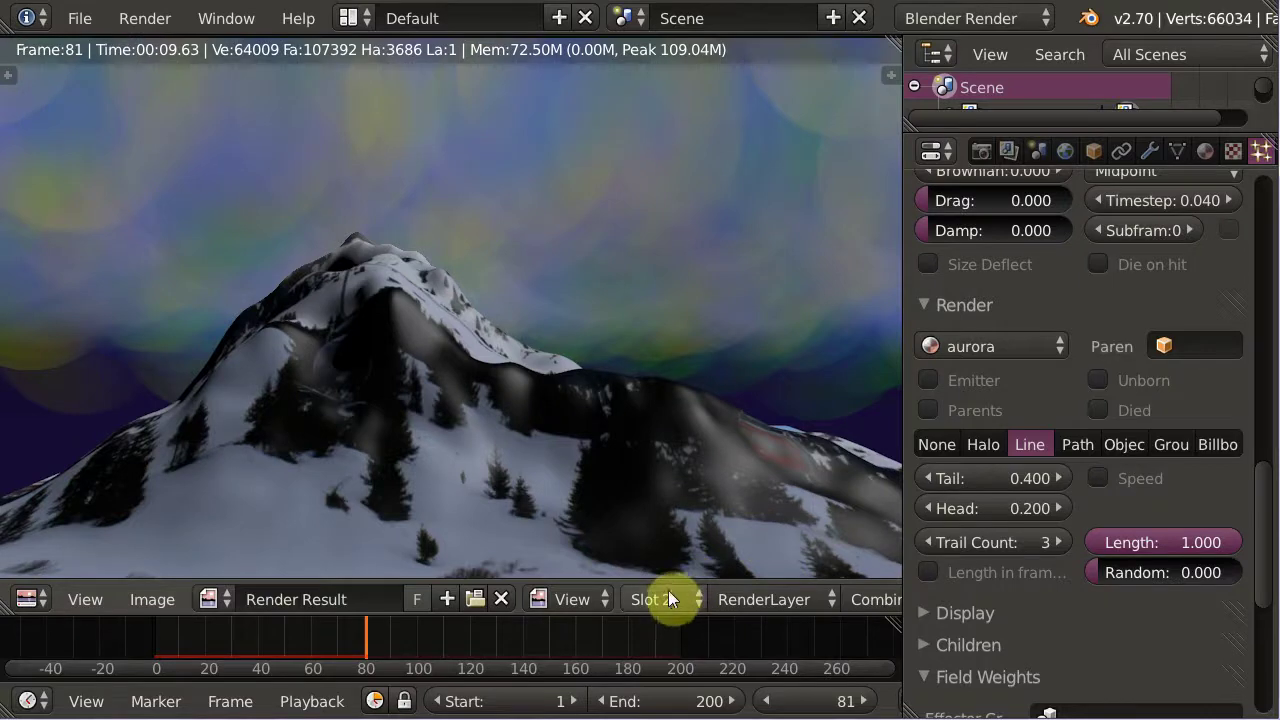
Compare both slot renders, then return to the one-trail render with Trail Count 1
{"action": "key", "text": "j"}
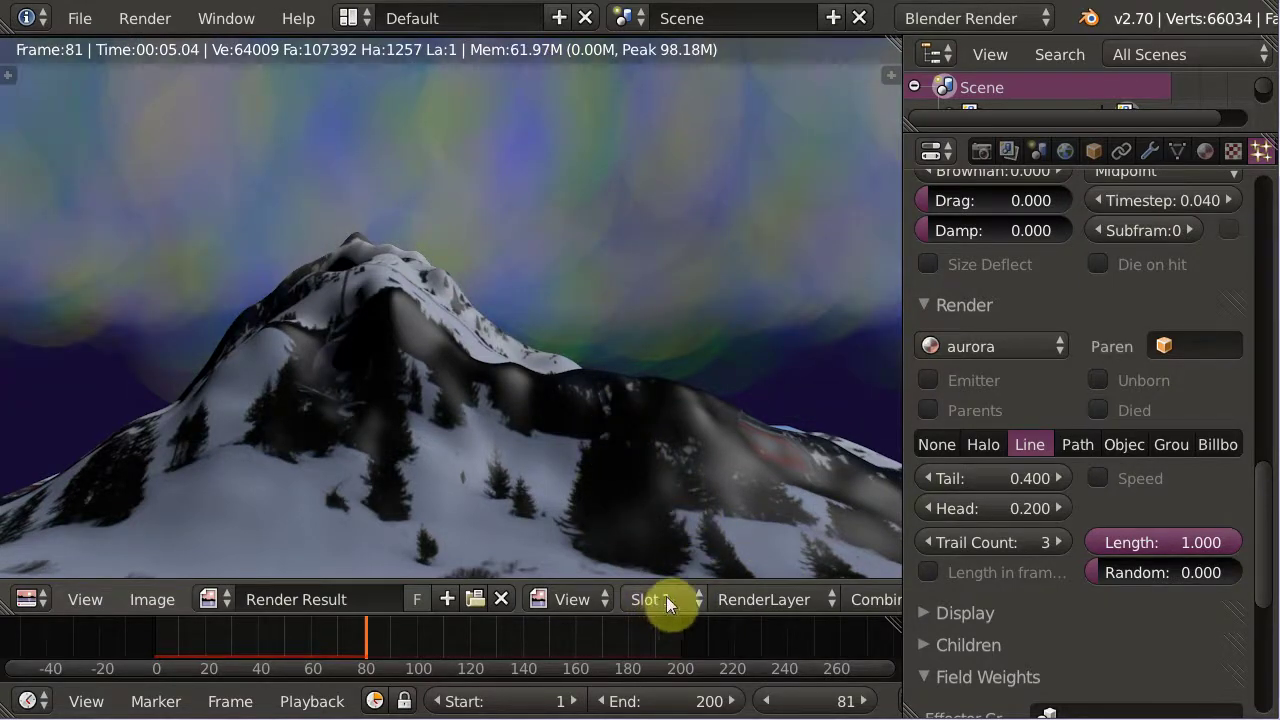
{"action": "key", "text": "j"}
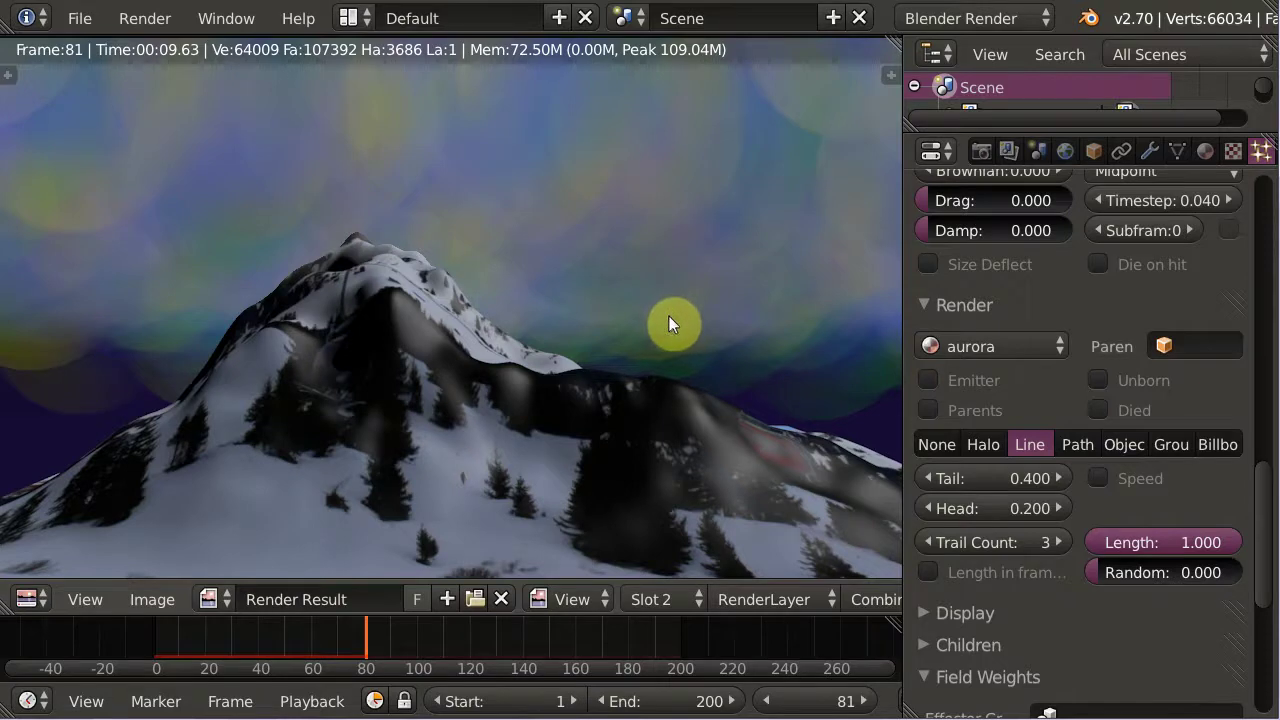
{"action": "left_click", "coordinate": [651, 599]}
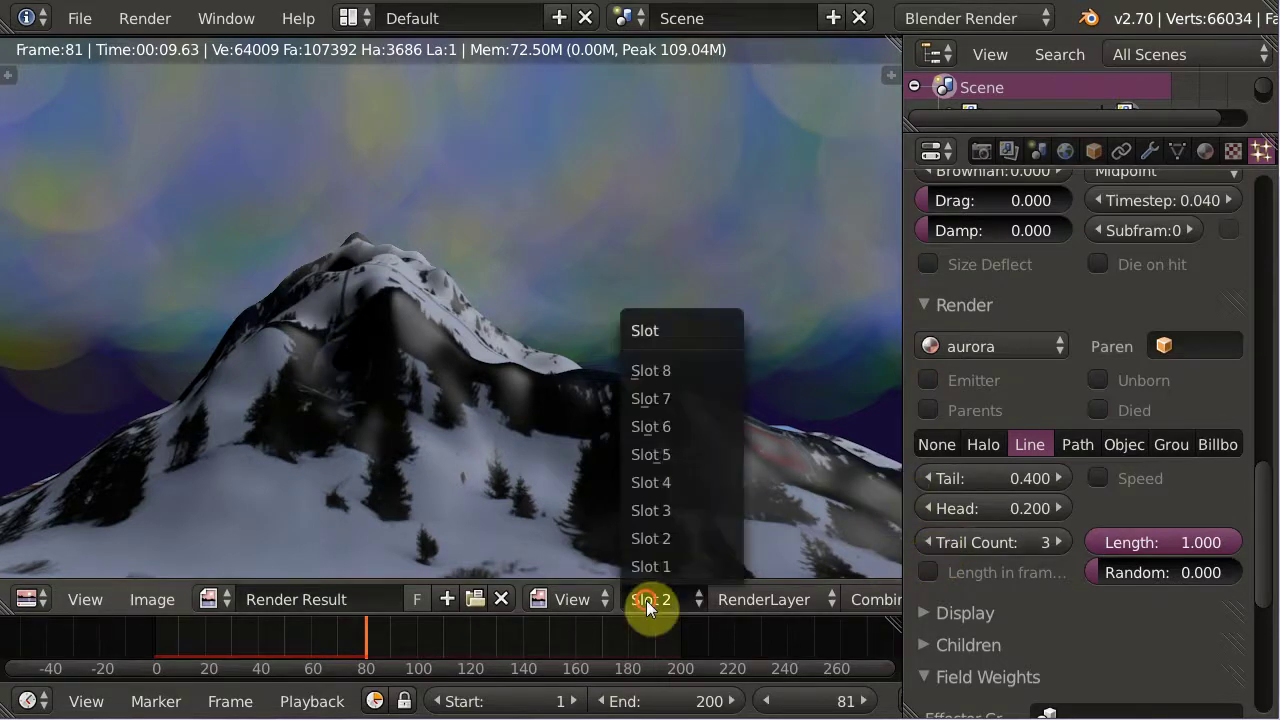
{"action": "left_click", "coordinate": [666, 564]}
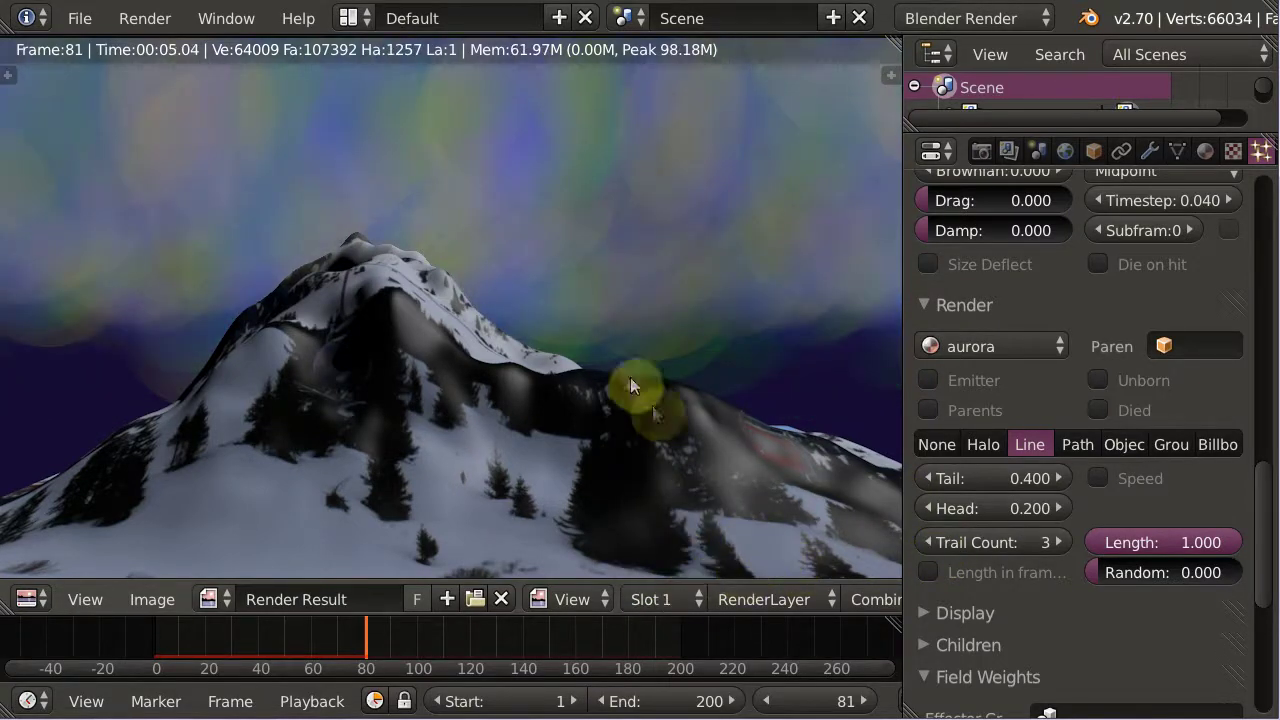
{"action": "left_click_drag", "start_coordinate": [1059, 544], "coordinate": [1035, 536]}
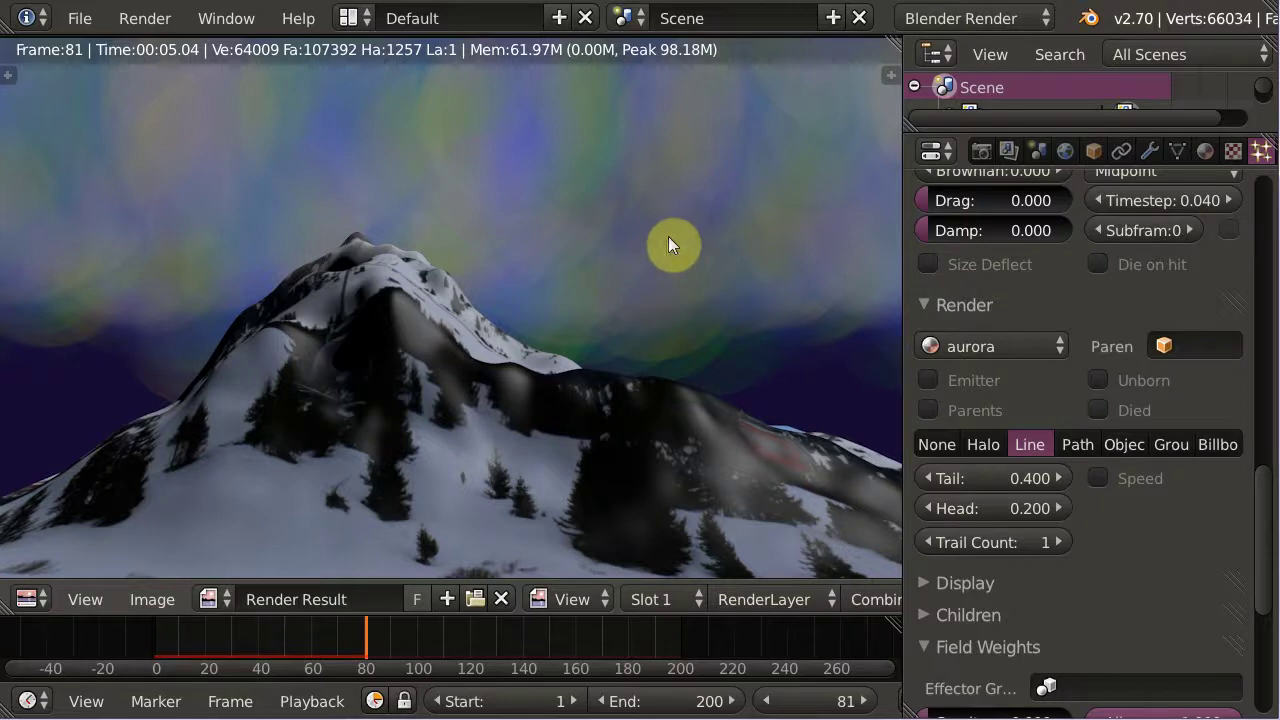
Show the scene's Render Layers settings in the Properties editor
{"action": "left_click", "coordinate": [980, 152]}
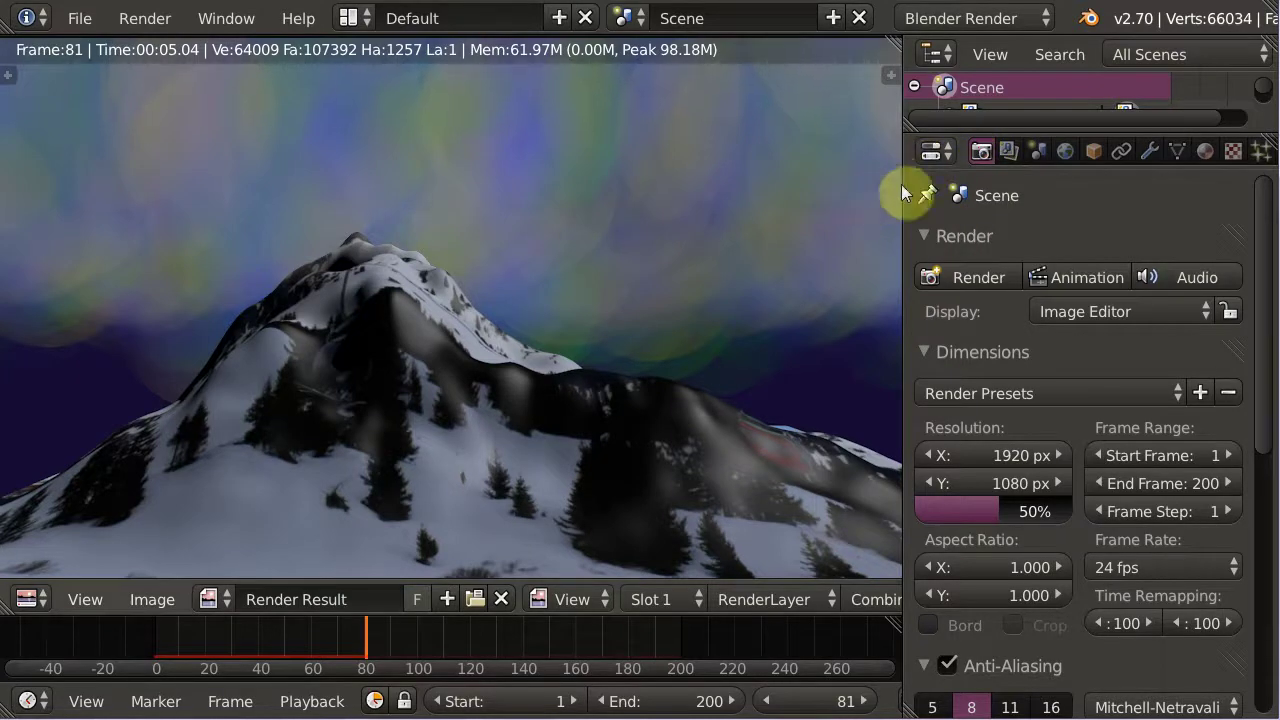
{"action": "left_click", "coordinate": [1007, 151]}
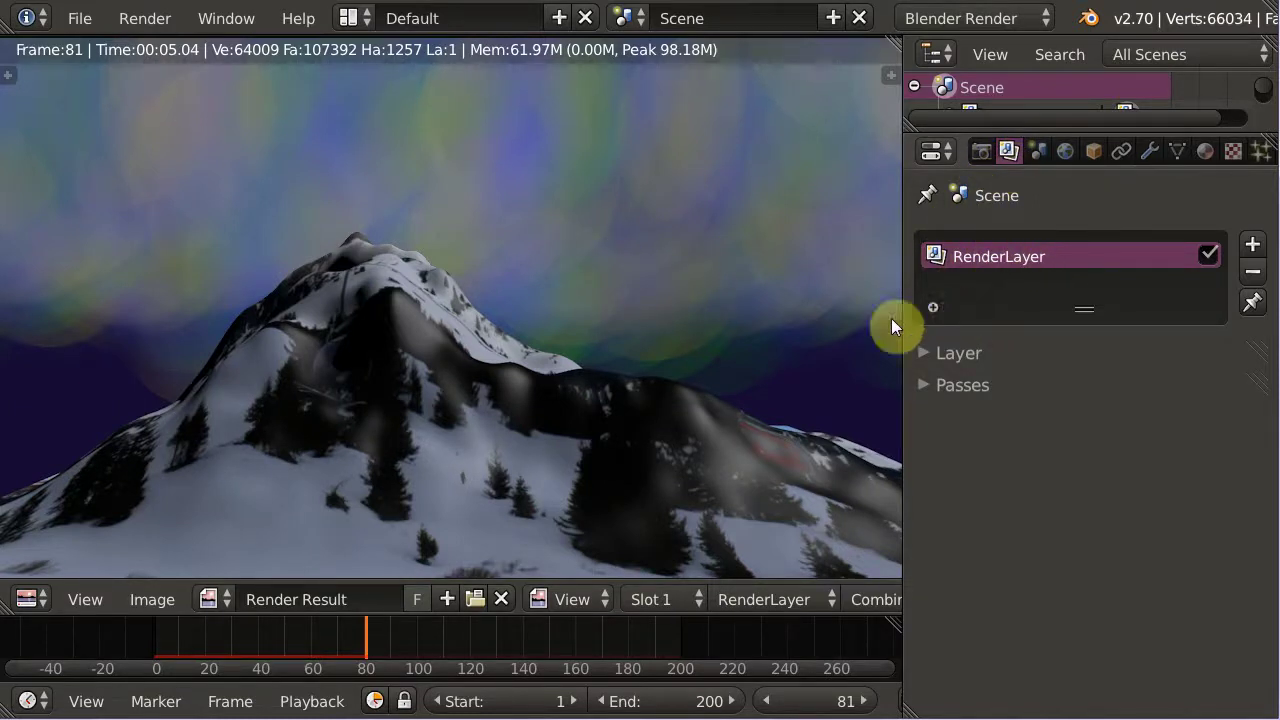
Leave the render view for the 3D scene and expand the render layer's Layer panel
{"action": "key", "text": "Escape"}
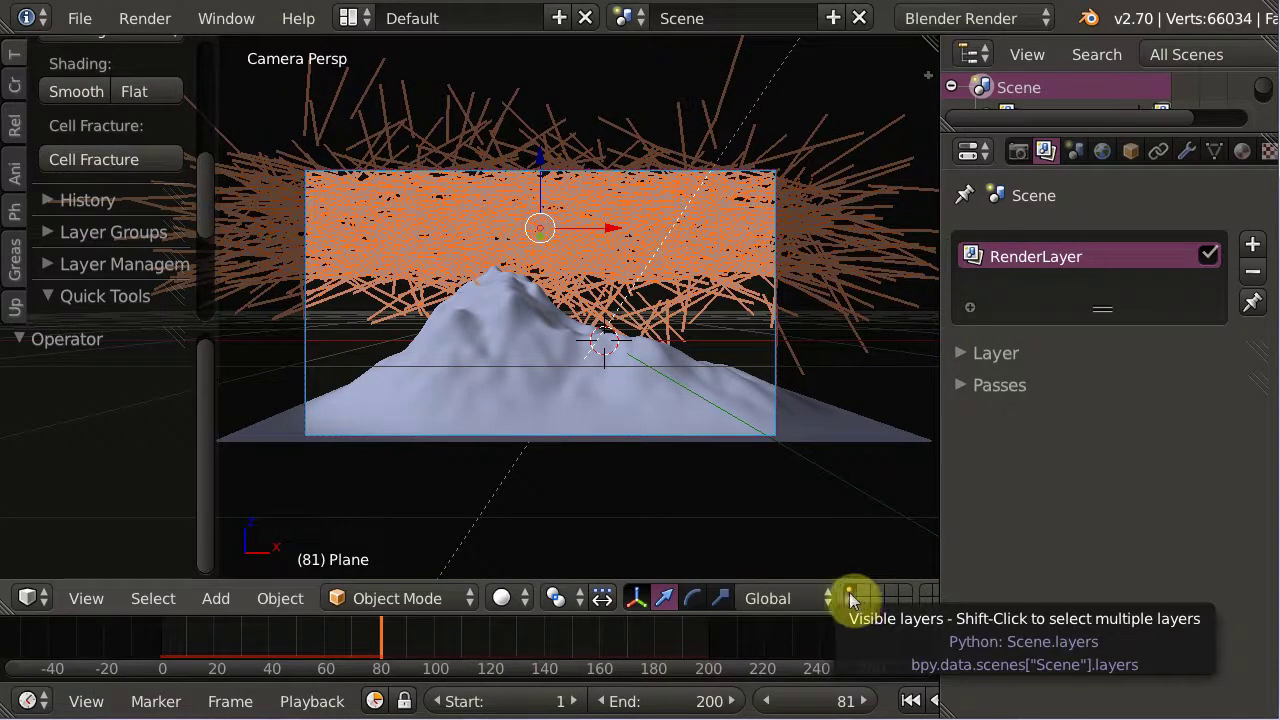
{"action": "left_click", "coordinate": [961, 354]}
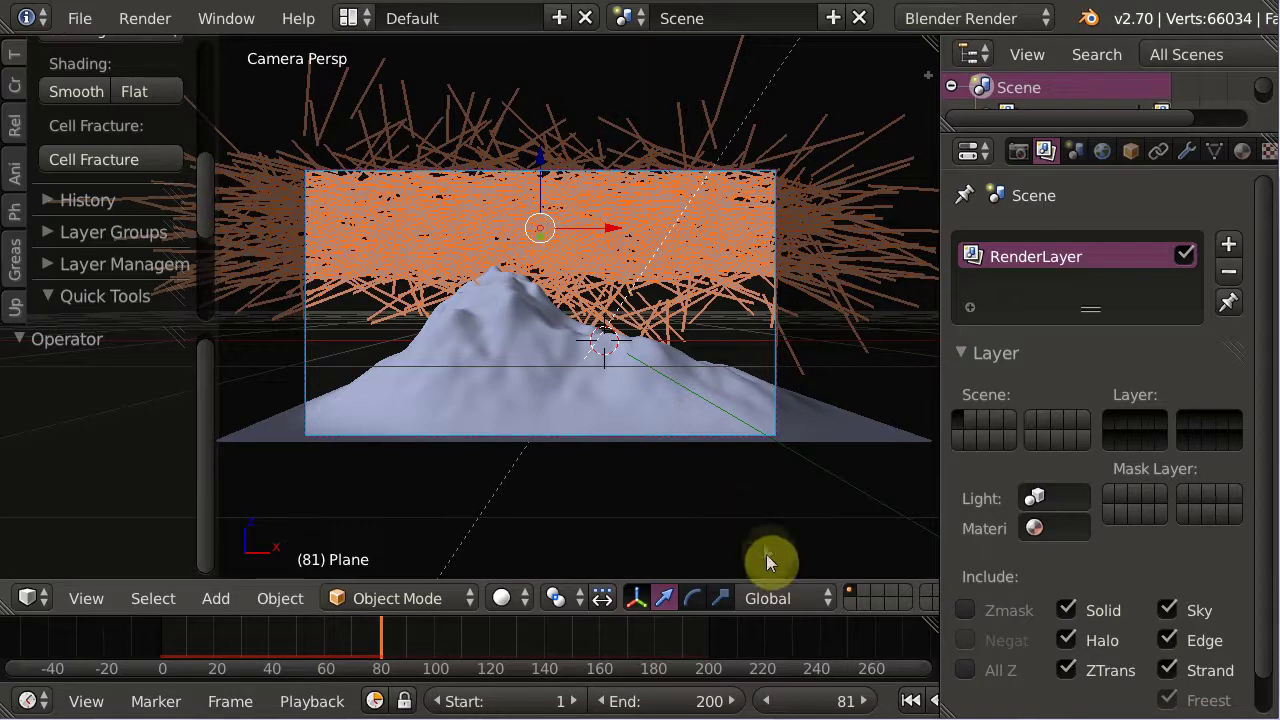
Move the aurora plane to its own layer and show the hair and mountain layers together
{"action": "key", "text": "m"}
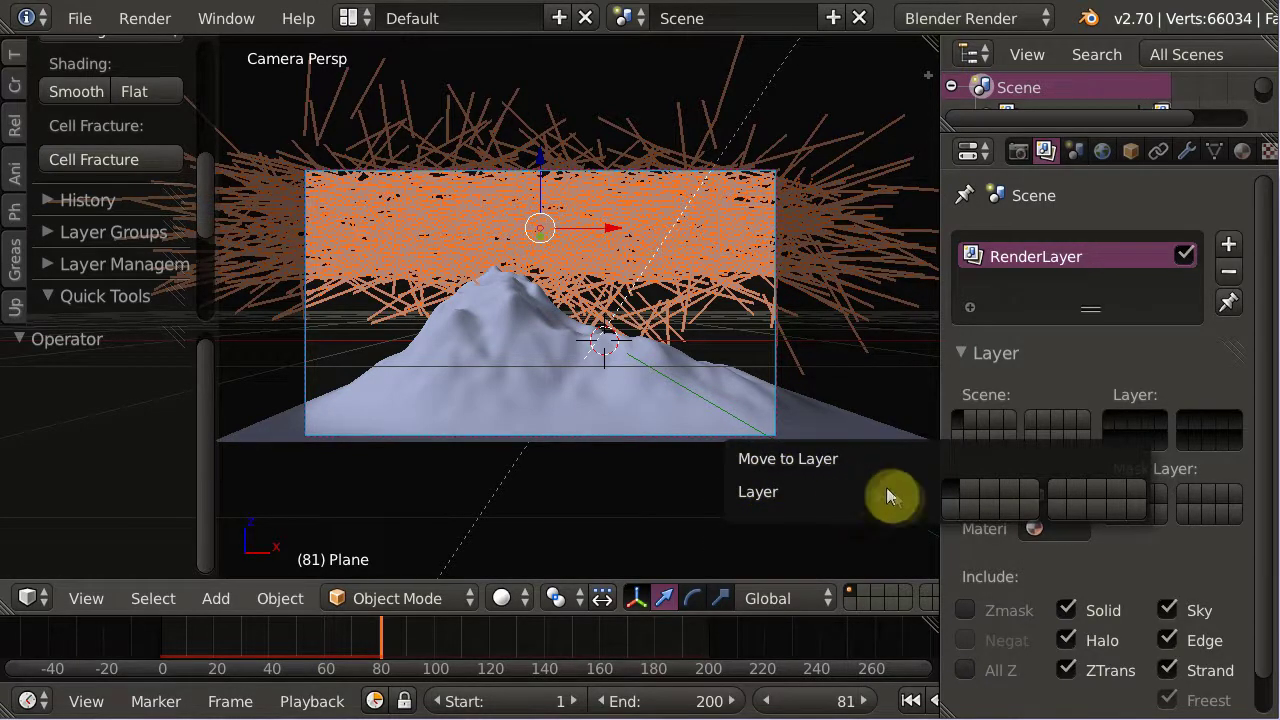
{"action": "left_click", "coordinate": [969, 488]}
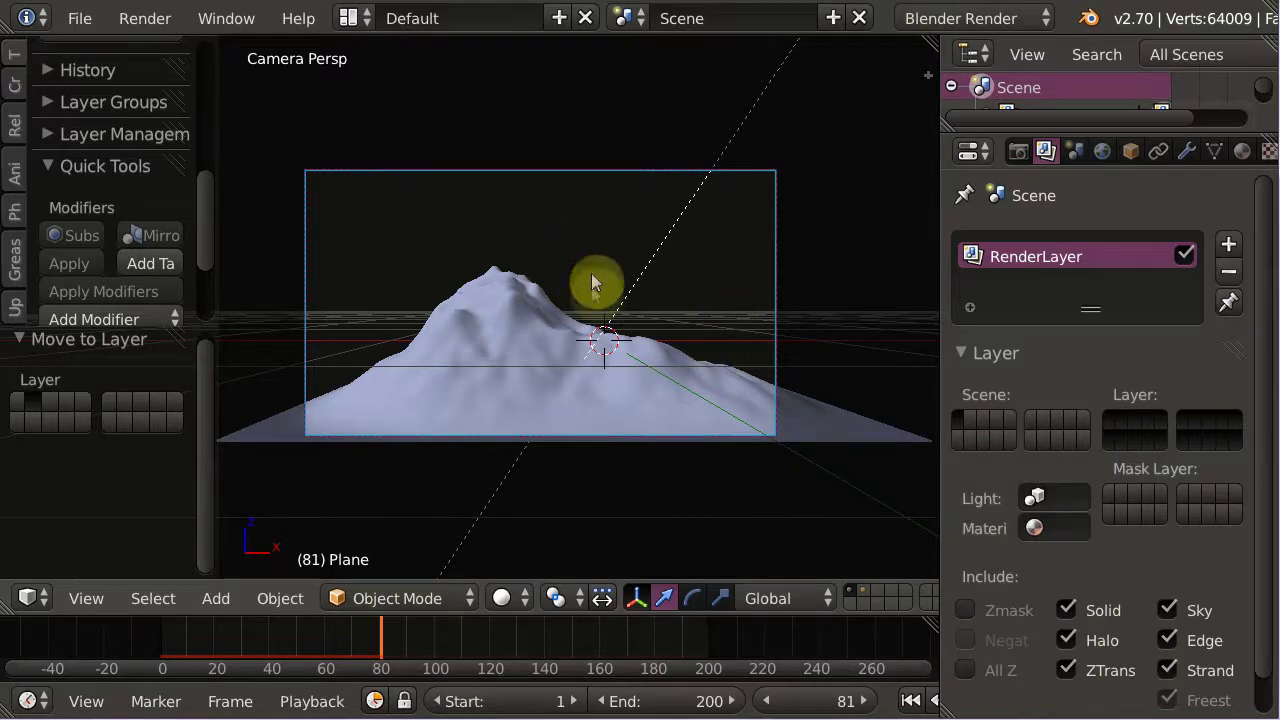
{"action": "left_click", "coordinate": [864, 590]}
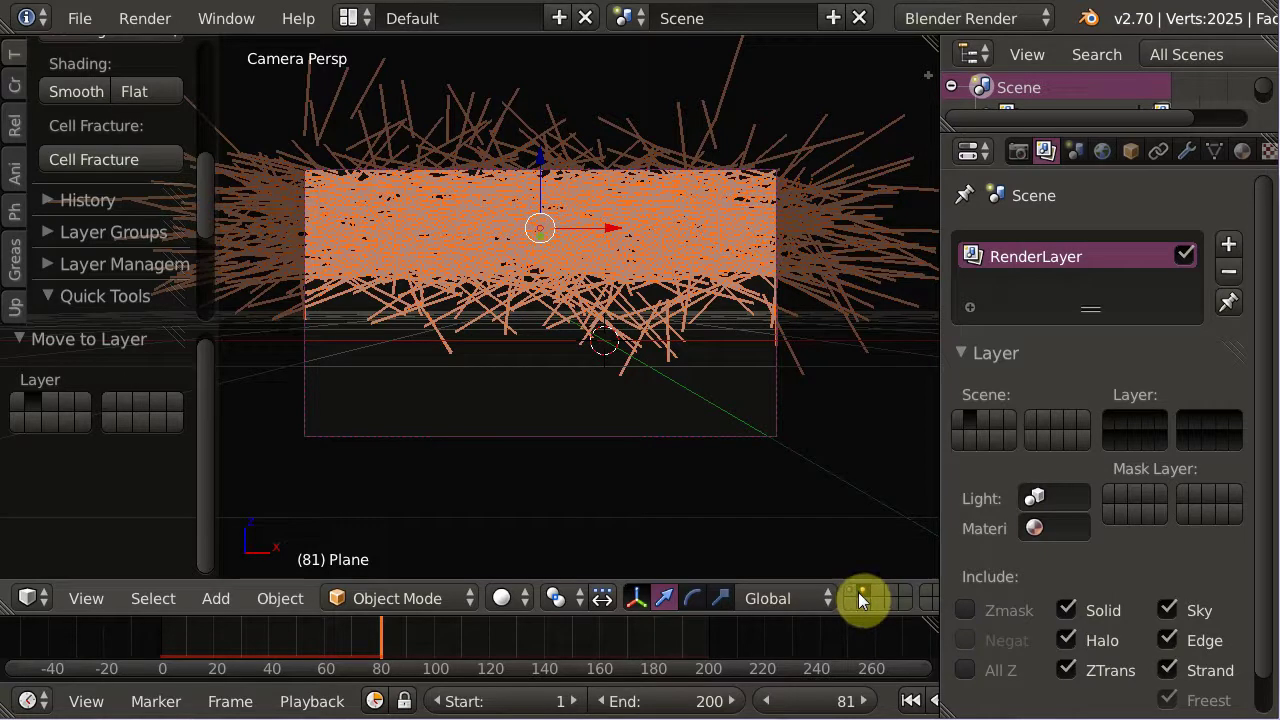
{"action": "left_click", "coordinate": [848, 590], "text": "shift"}
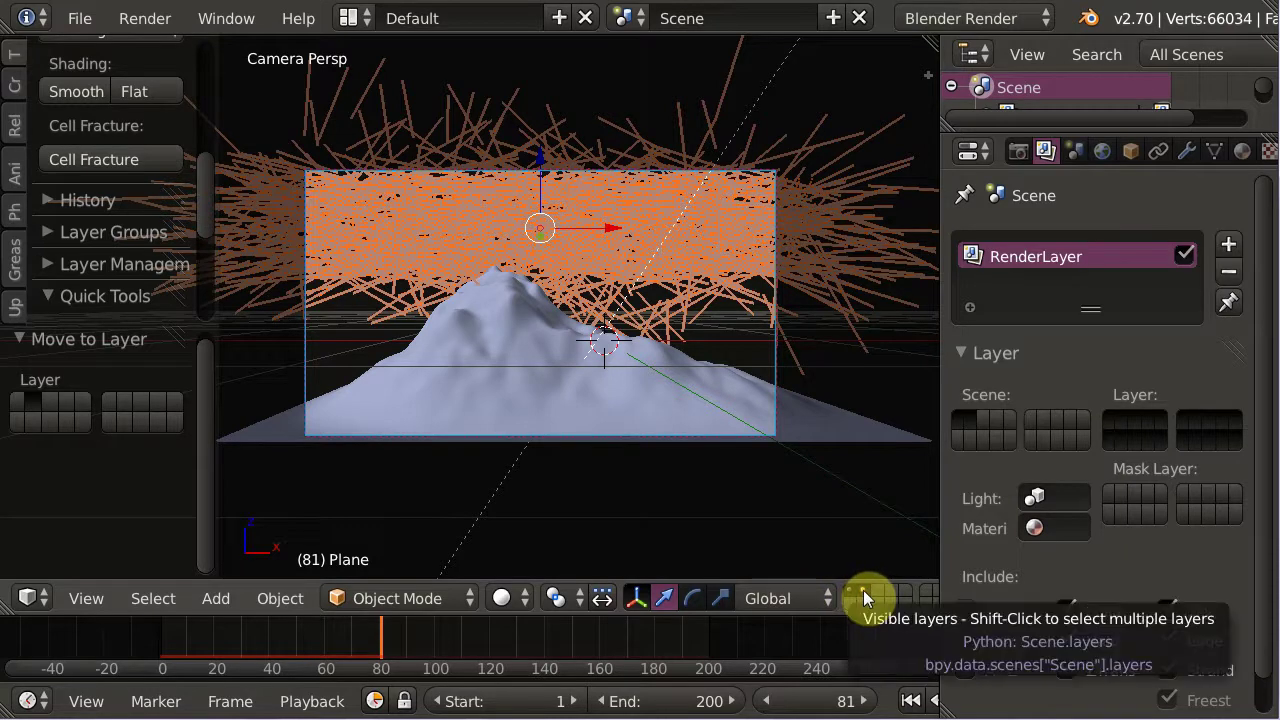
{"action": "left_click", "coordinate": [863, 590], "text": "shift"}
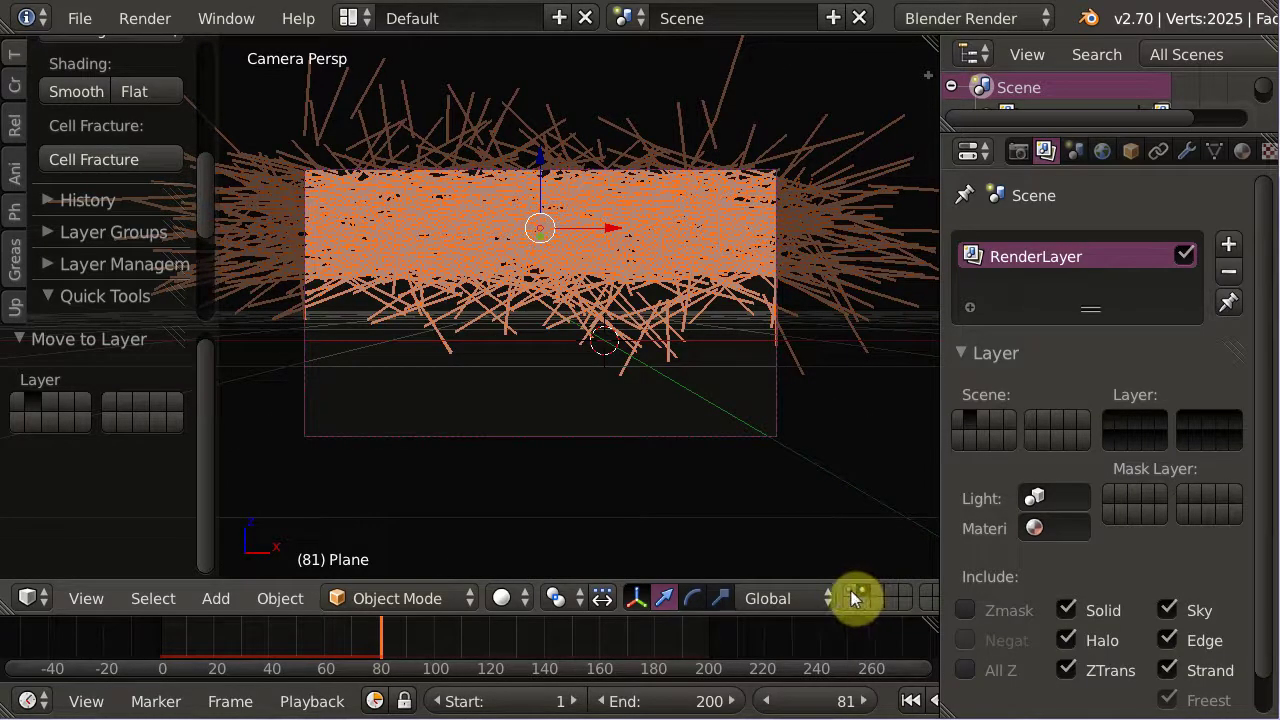
{"action": "left_click", "coordinate": [847, 588], "text": "shift"}
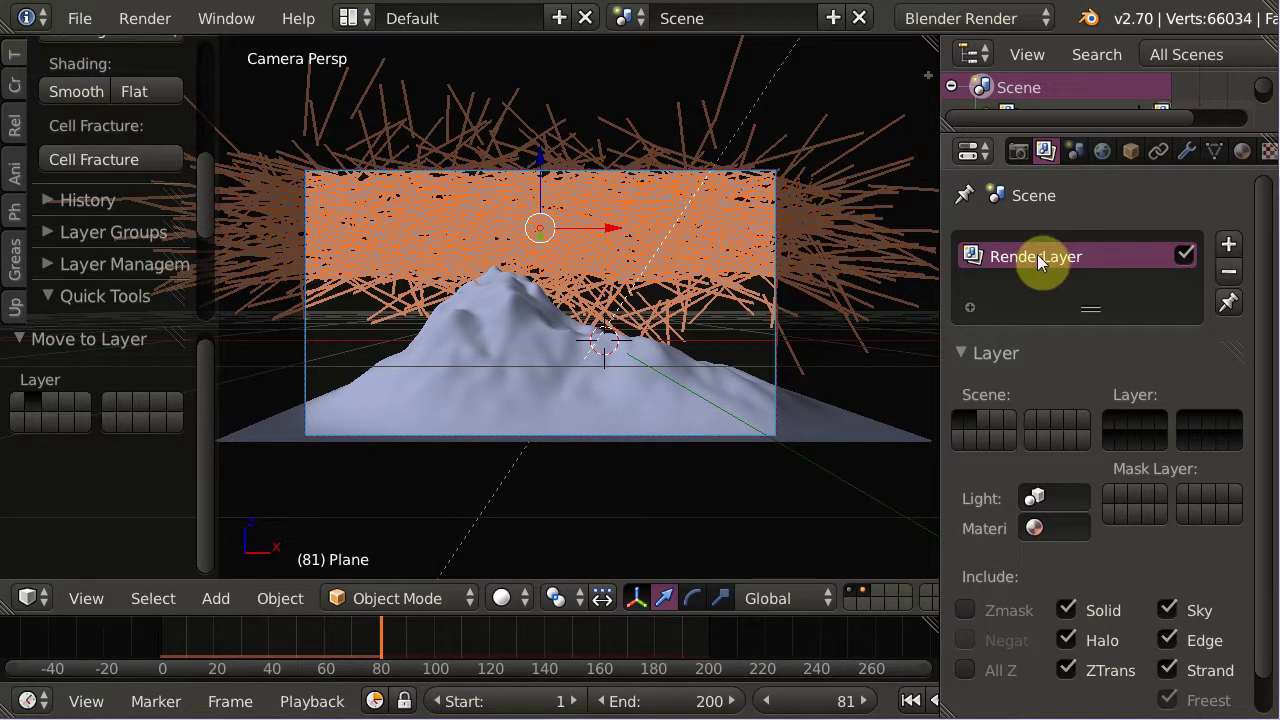
Rename the default render layer to 'montanha' and limit it to a single scene layer
{"action": "double_click", "coordinate": [1037, 254]}
{"action": "type", "text": "mon"}
{"action": "type", "text": "tanha"}
{"action": "key", "text": "Return"}
{"action": "left_click", "coordinate": [1109, 418]}
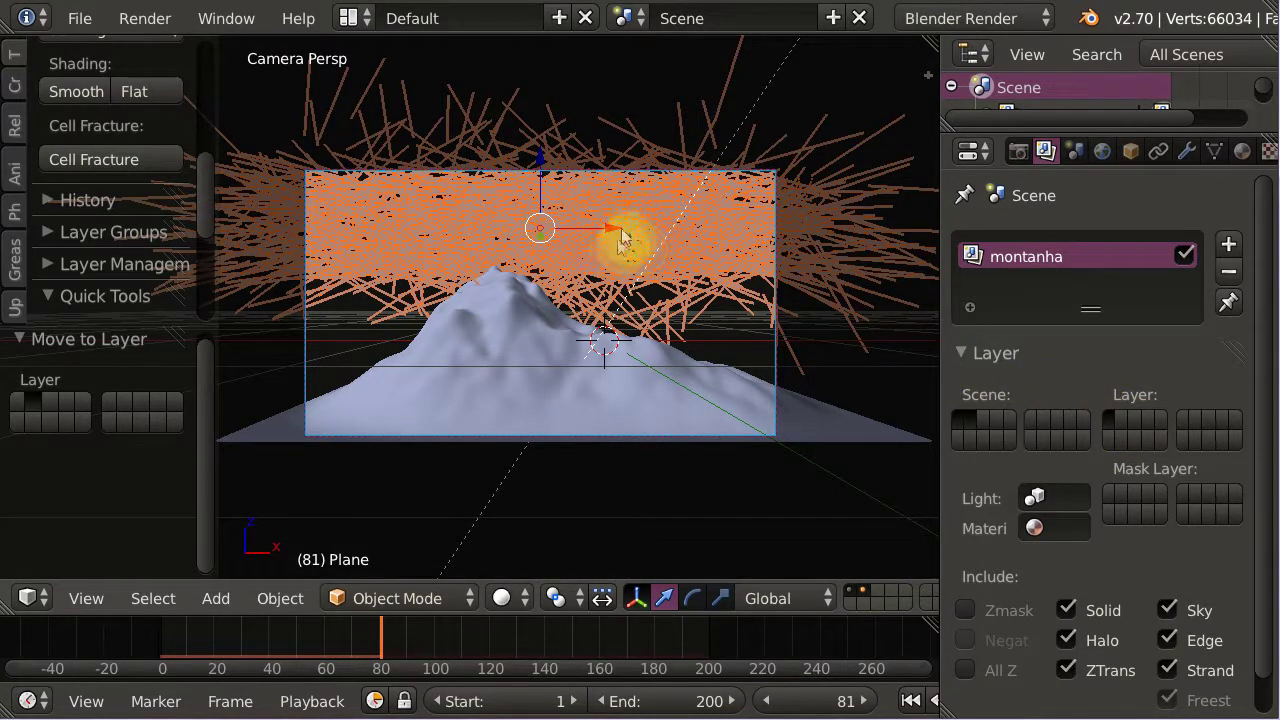
Add a second render layer named 'aurora' limited to a single scene layer
{"action": "left_click", "coordinate": [1230, 246]}
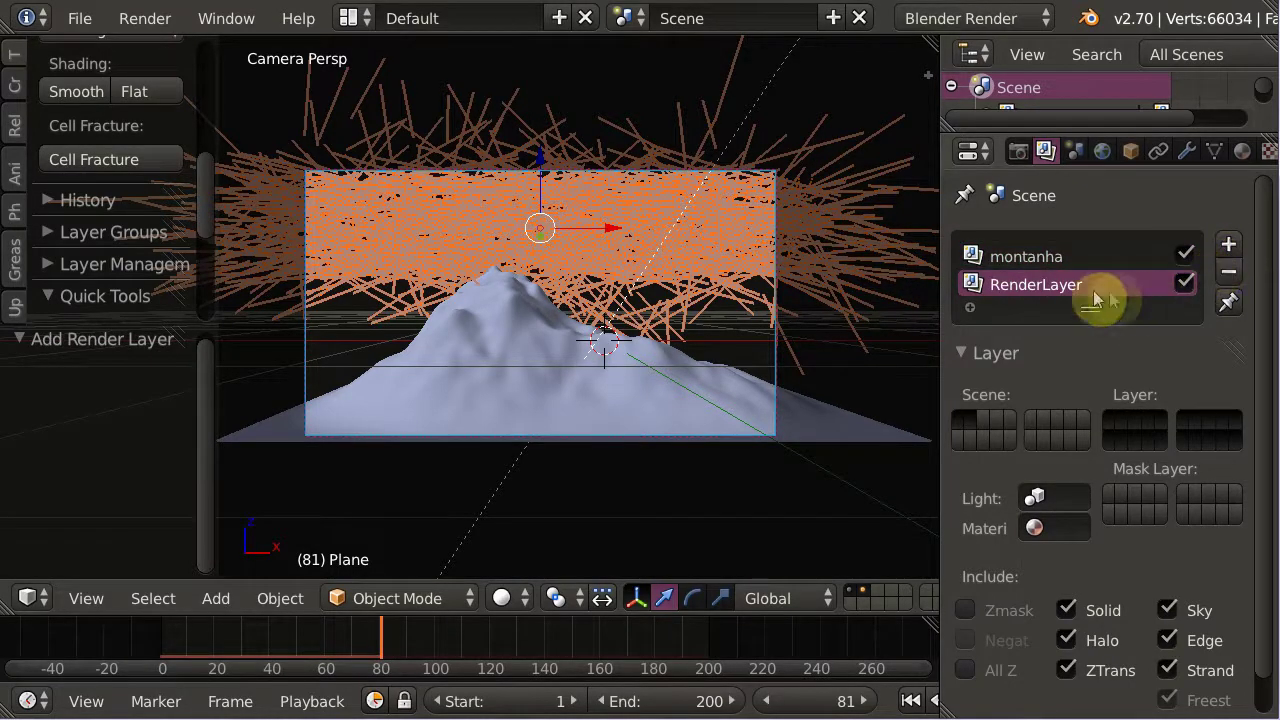
{"action": "double_click", "coordinate": [1062, 294]}
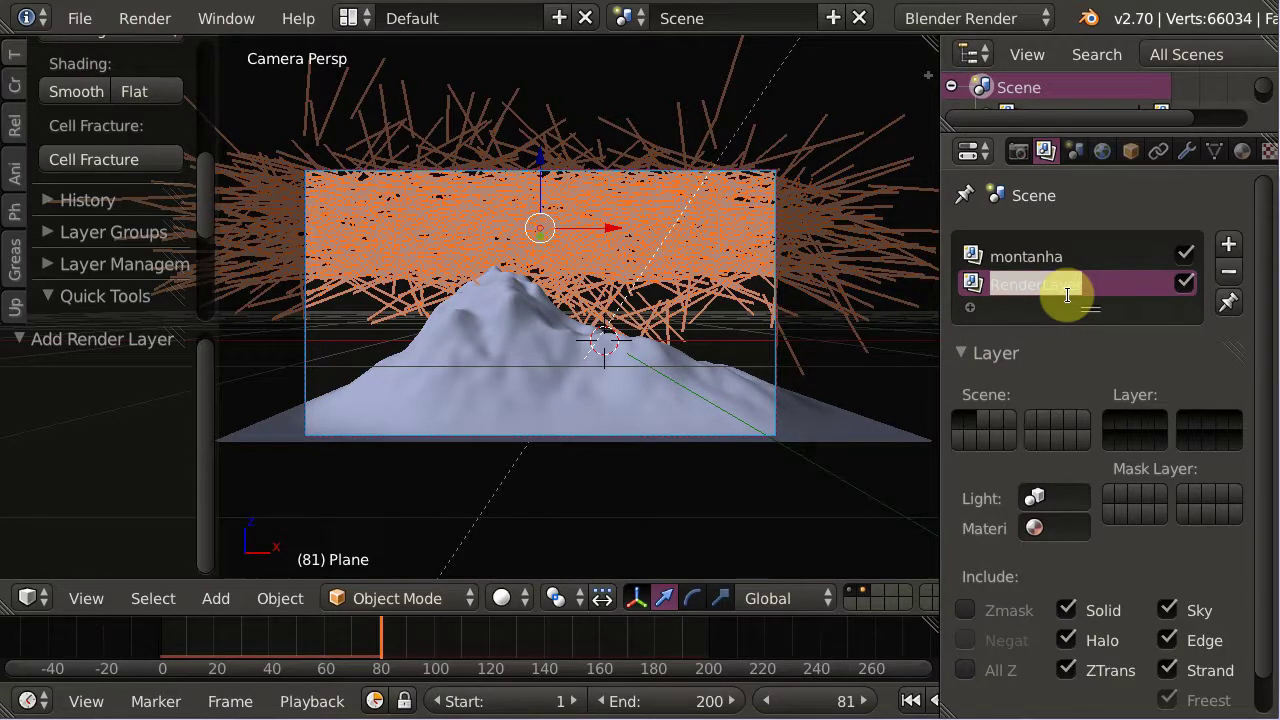
{"action": "type", "text": "aurora"}
{"action": "key", "text": "Return"}
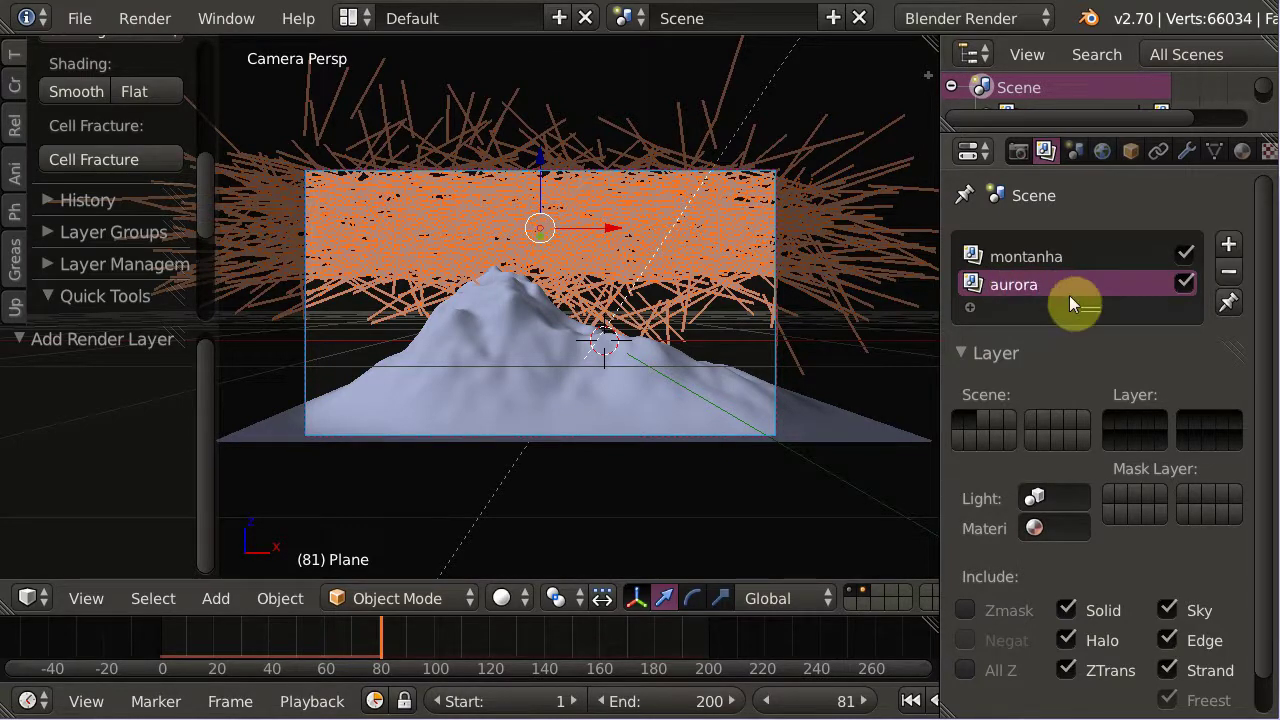
{"action": "left_click", "coordinate": [1124, 422]}
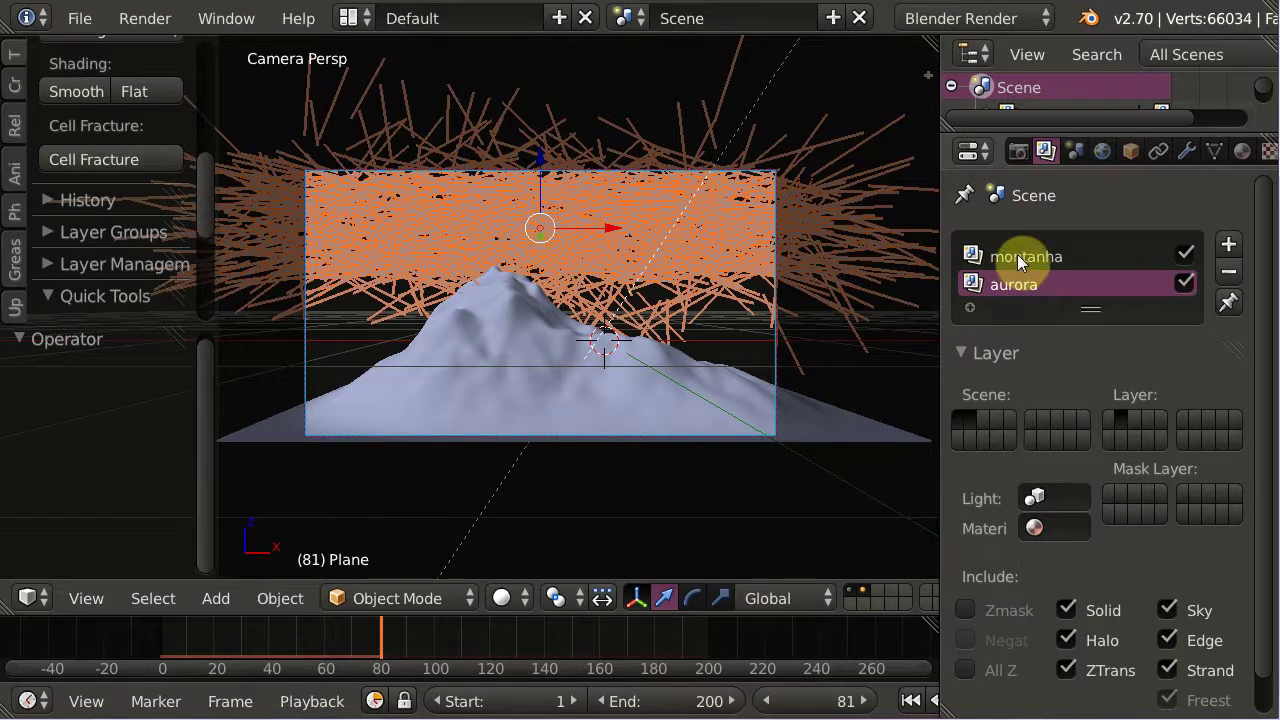
Review montanha's settings, then adjust which scene layers the aurora render layer includes
{"action": "left_click", "coordinate": [1017, 254]}
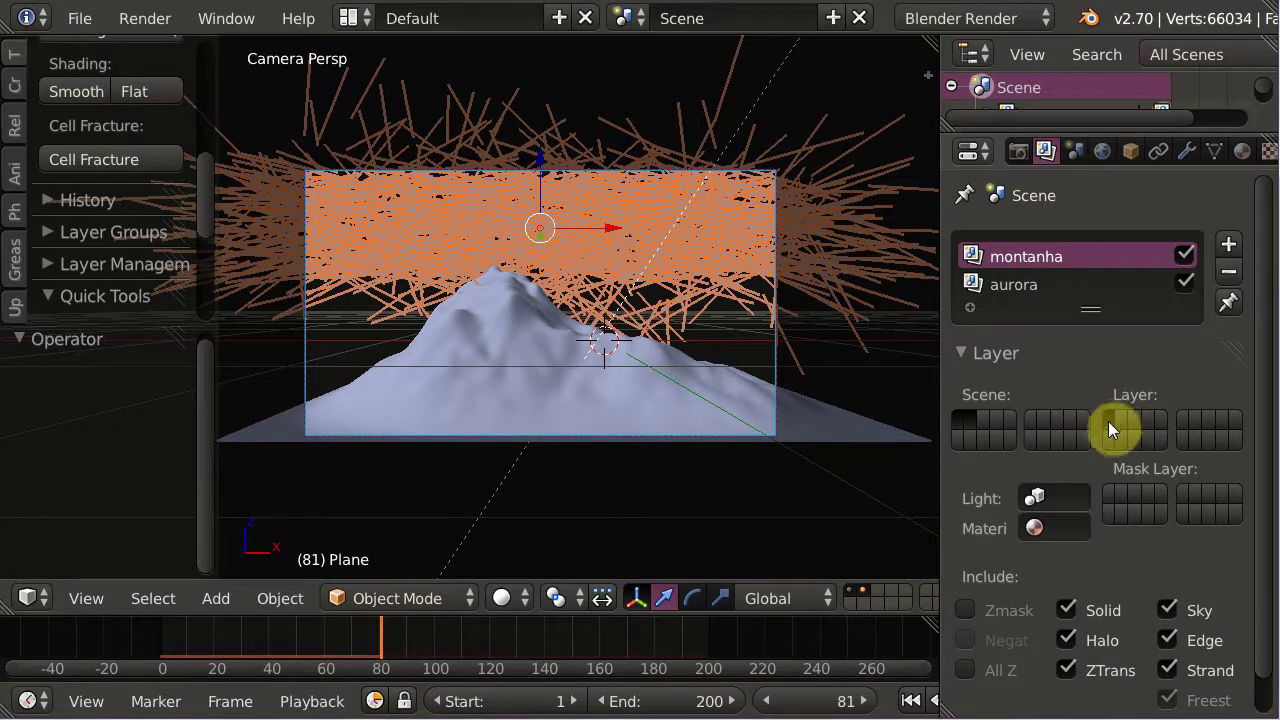
{"action": "left_click", "coordinate": [1012, 285]}
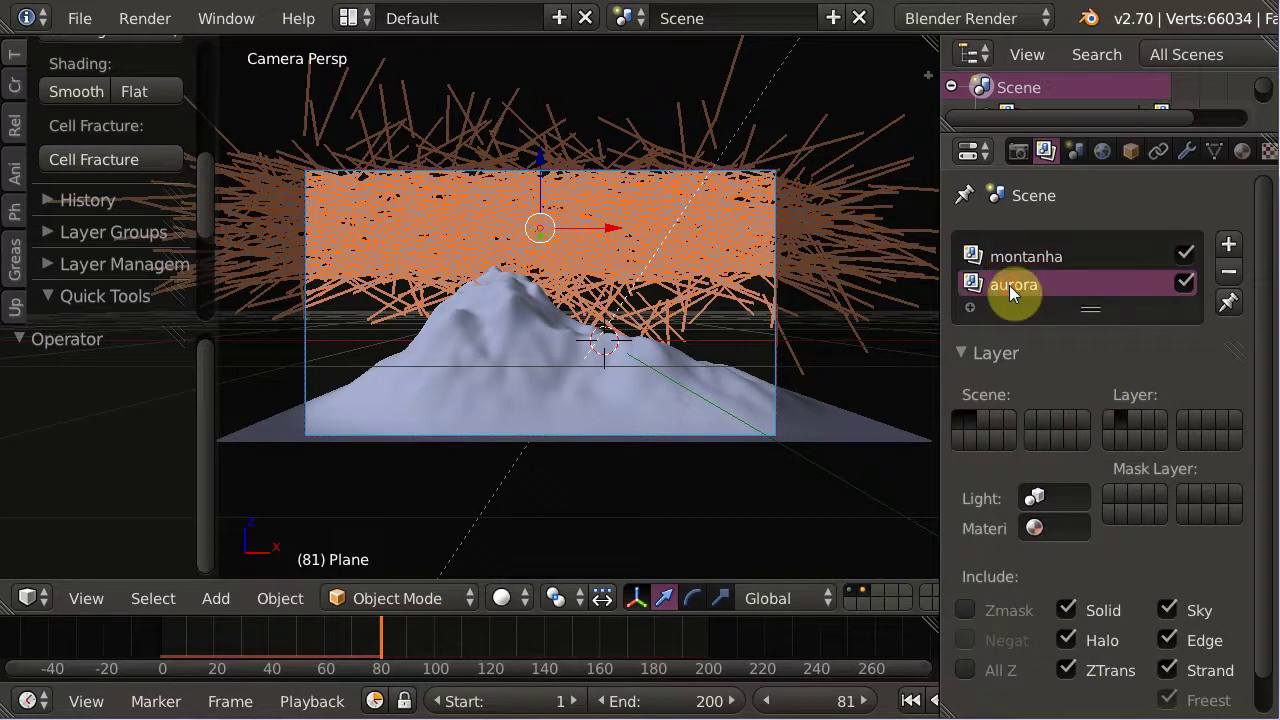
{"action": "left_click", "coordinate": [1120, 422]}
{"action": "left_click", "coordinate": [1124, 420]}
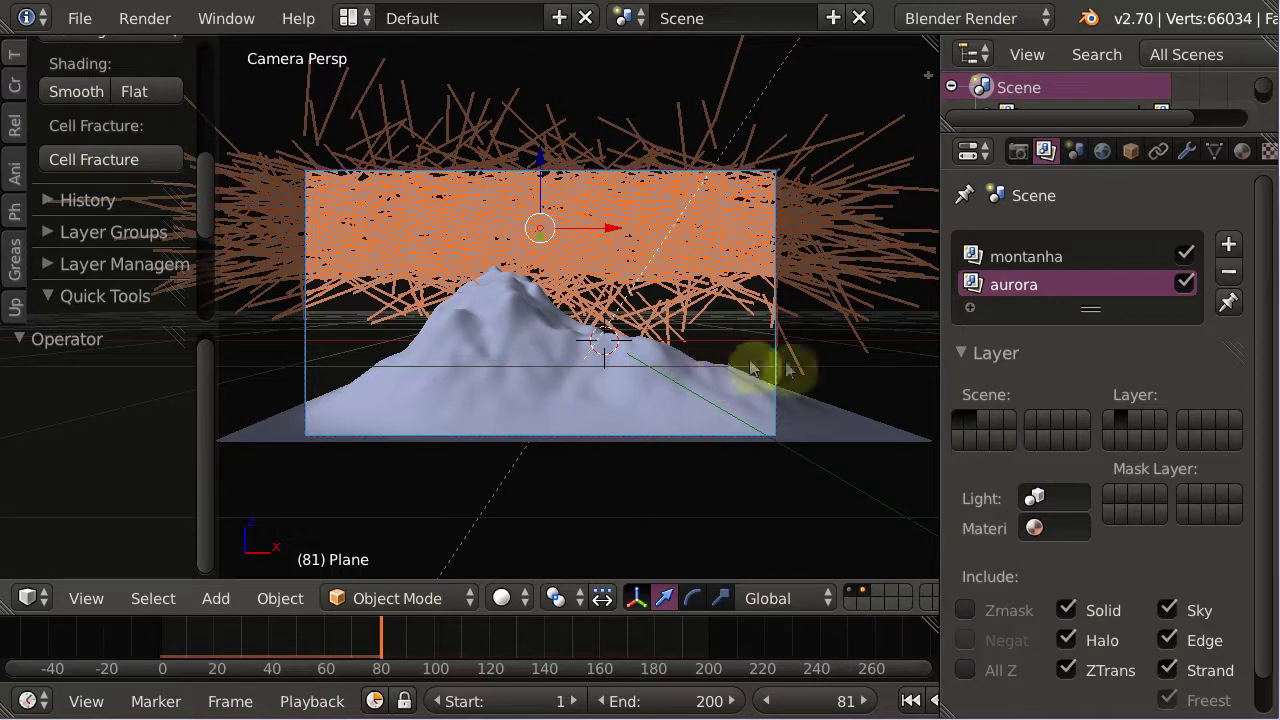
{"action": "left_click", "coordinate": [1109, 425]}
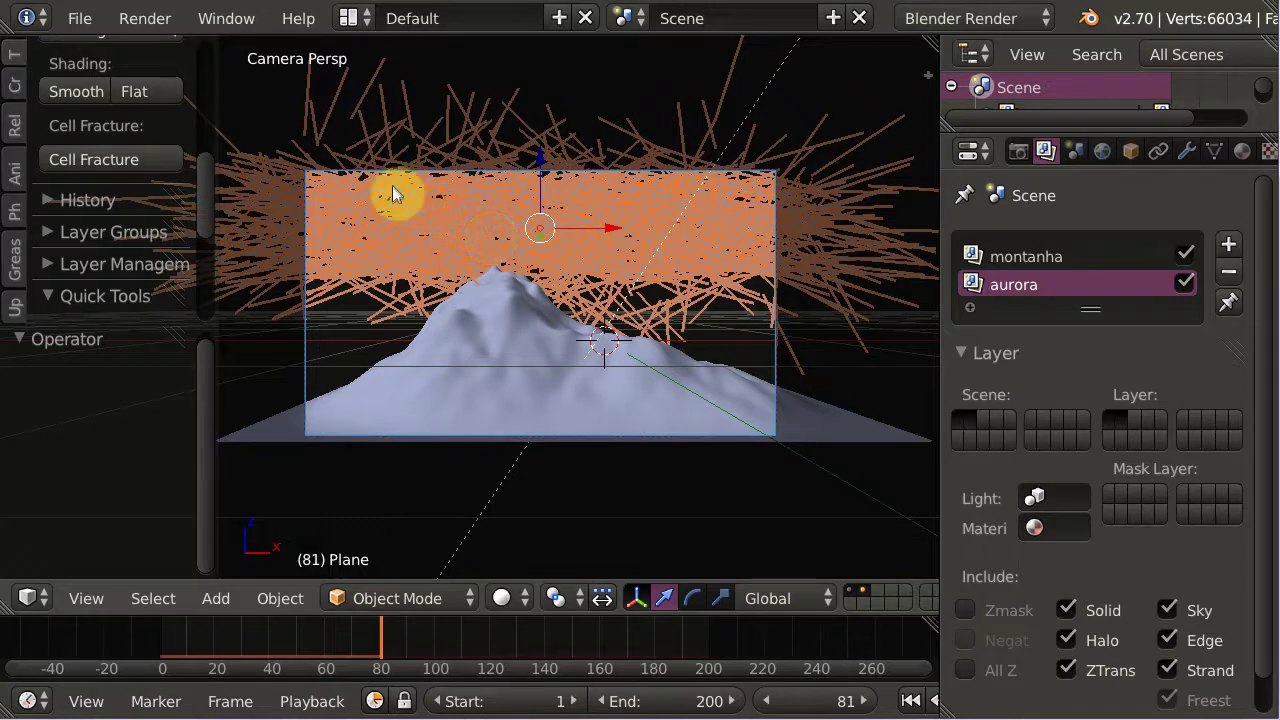
Switch to the Compositing layout and enable Use Nodes
{"action": "left_click", "coordinate": [351, 20]}
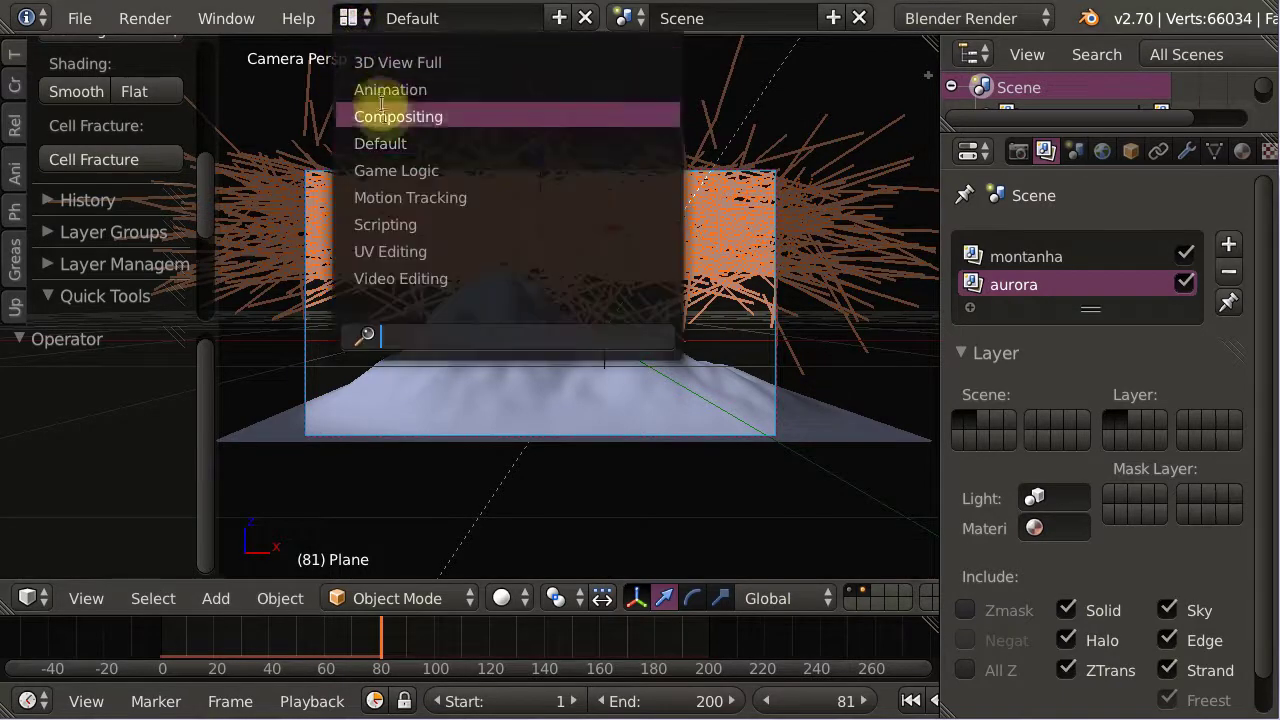
{"action": "left_click", "coordinate": [414, 112]}
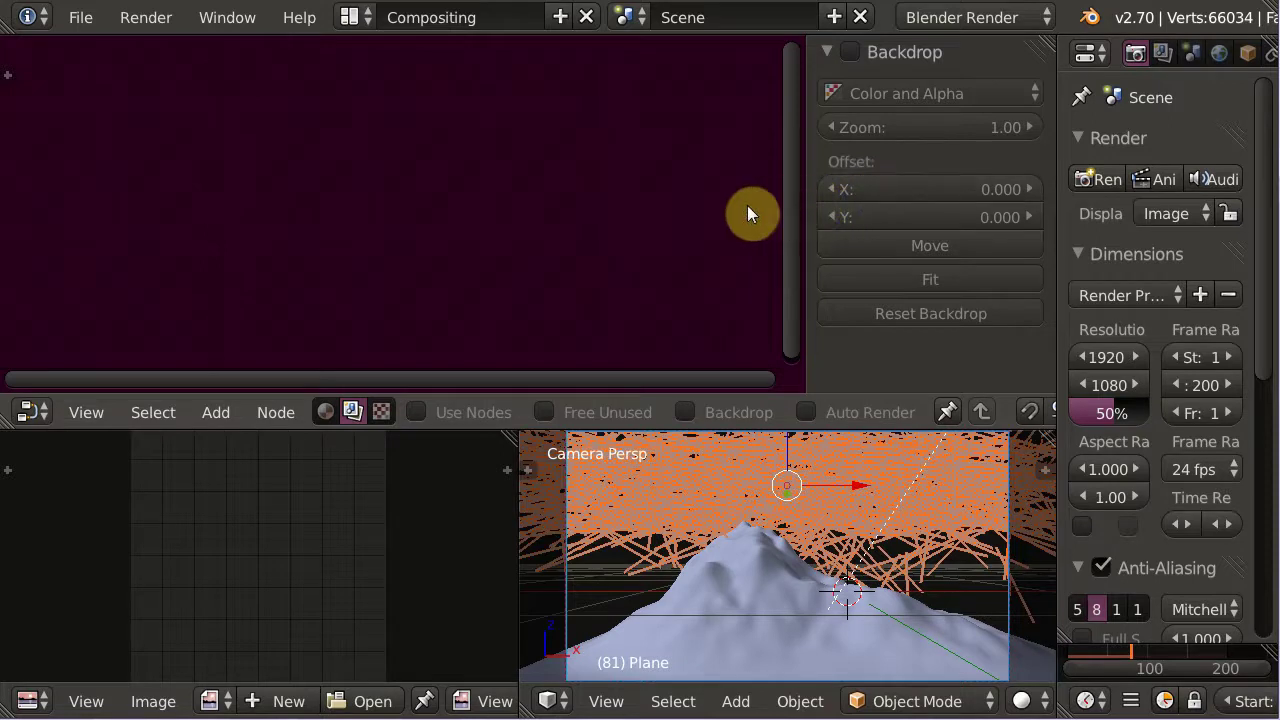
{"action": "key", "text": "n"}
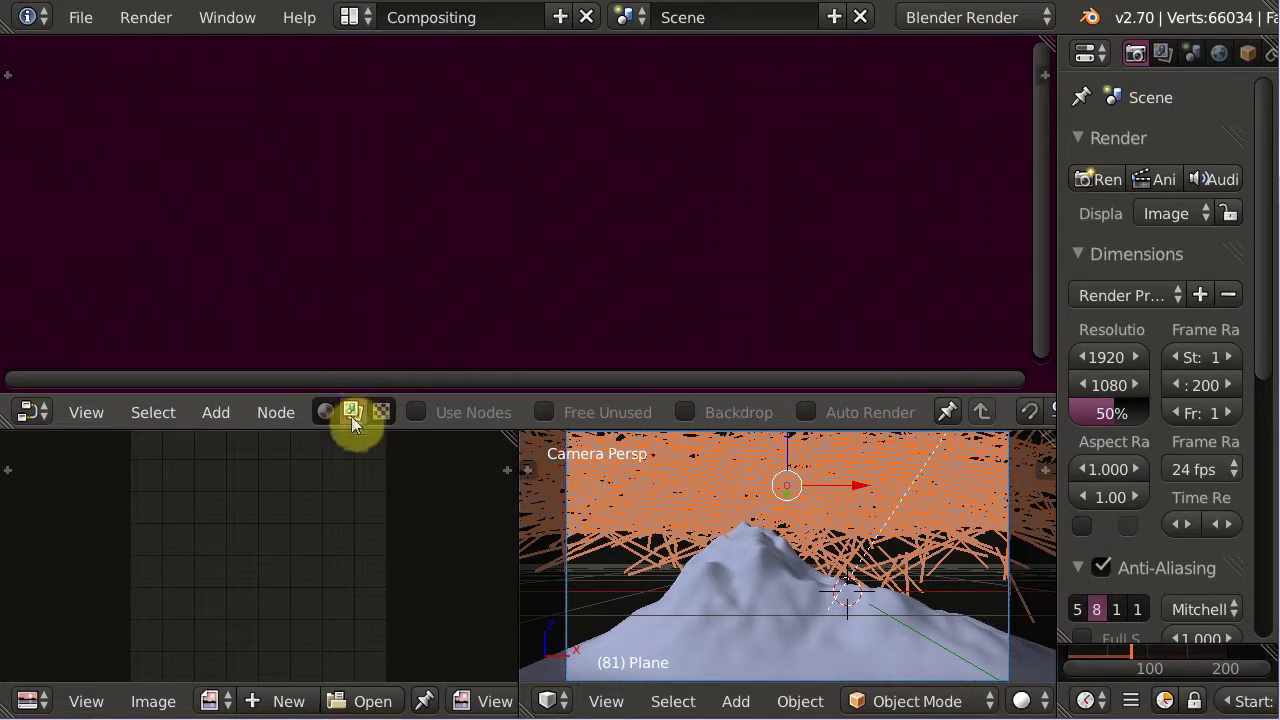
{"action": "left_click", "coordinate": [419, 411]}
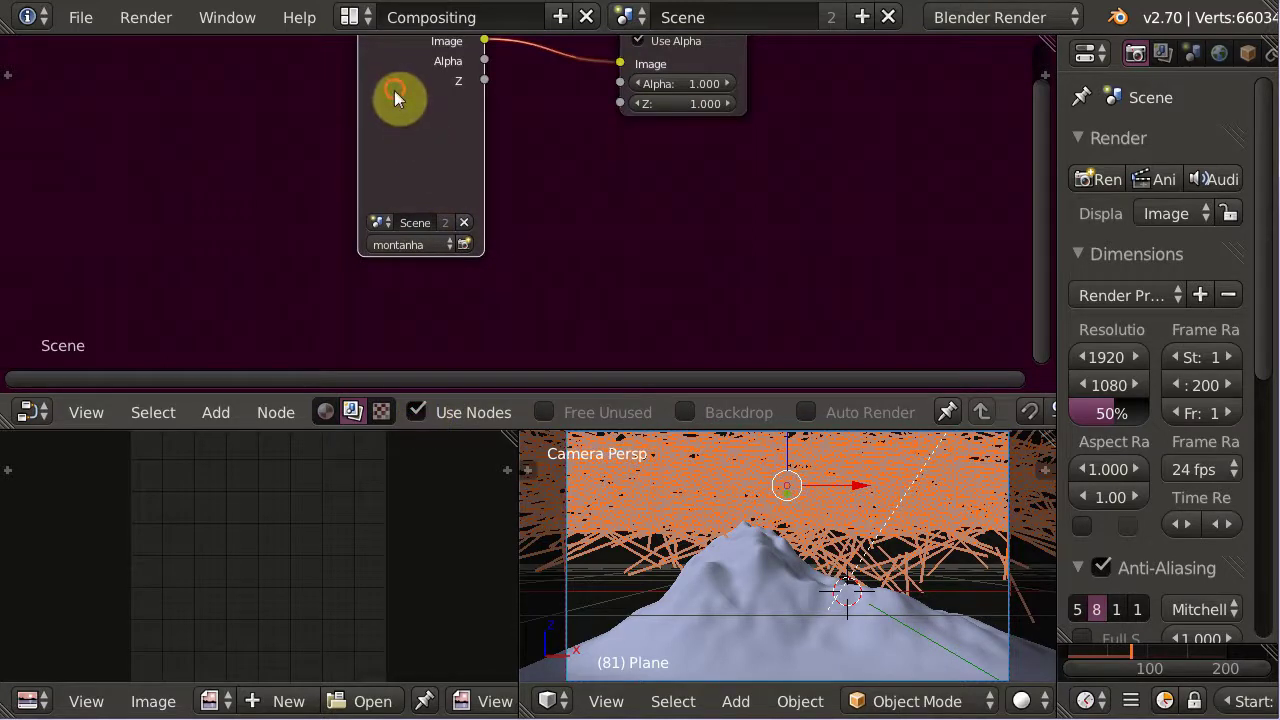
Spread out the nodes: Render Layers to the left, Composite to the right
{"action": "left_click_drag", "start_coordinate": [397, 92], "coordinate": [134, 172]}
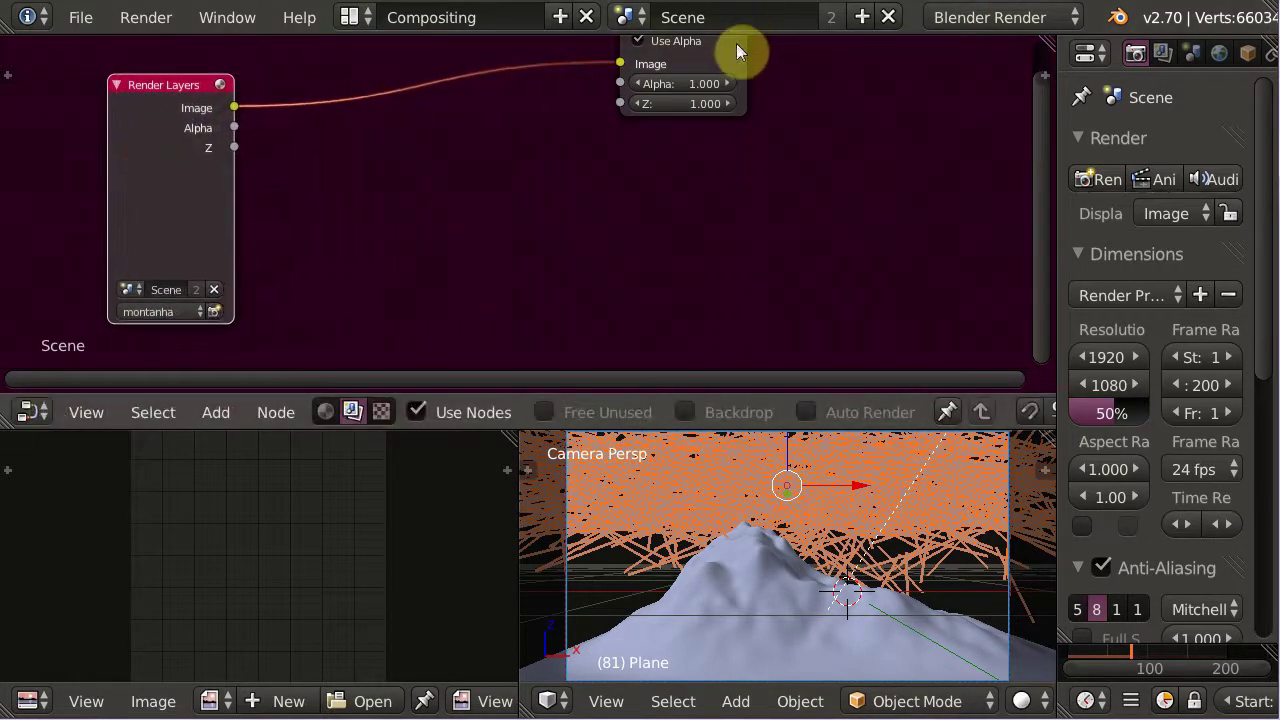
{"action": "scroll", "coordinate": [738, 50], "scroll_direction": "up", "scroll_amount": 2, "text": "shift"}
{"action": "left_click_drag", "start_coordinate": [711, 54], "coordinate": [939, 99]}
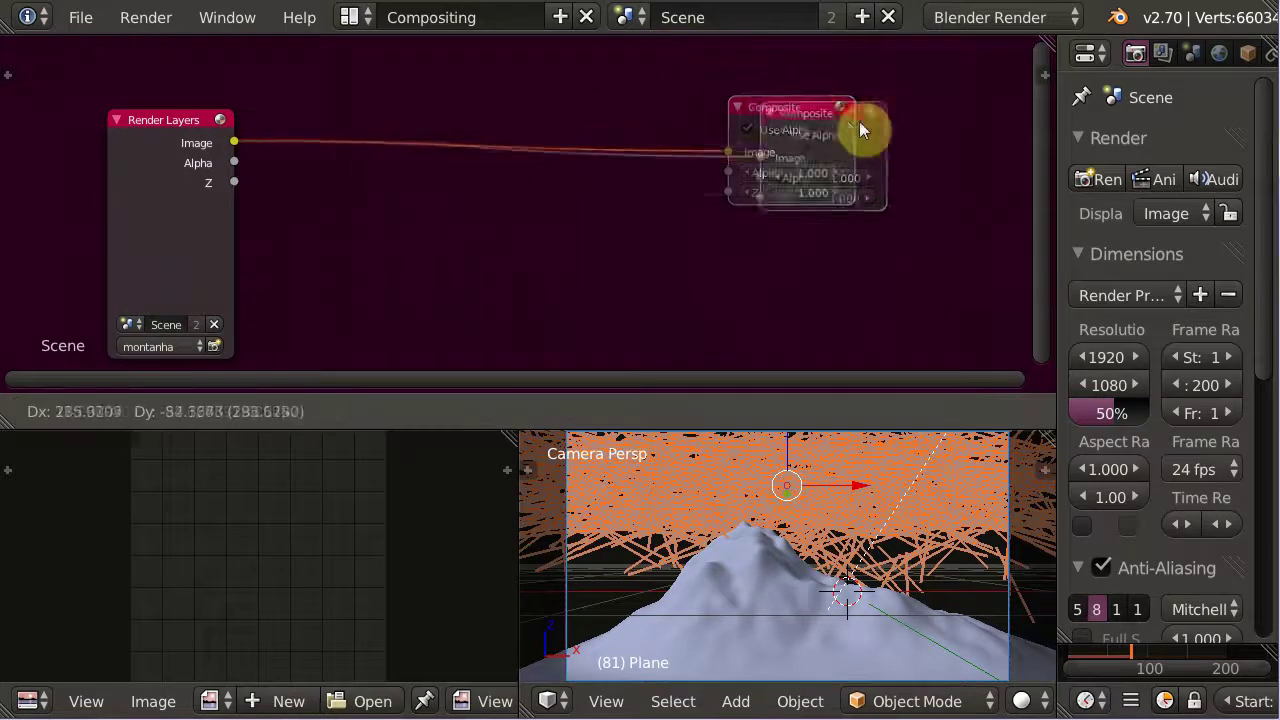
{"action": "left_click", "coordinate": [939, 99]}
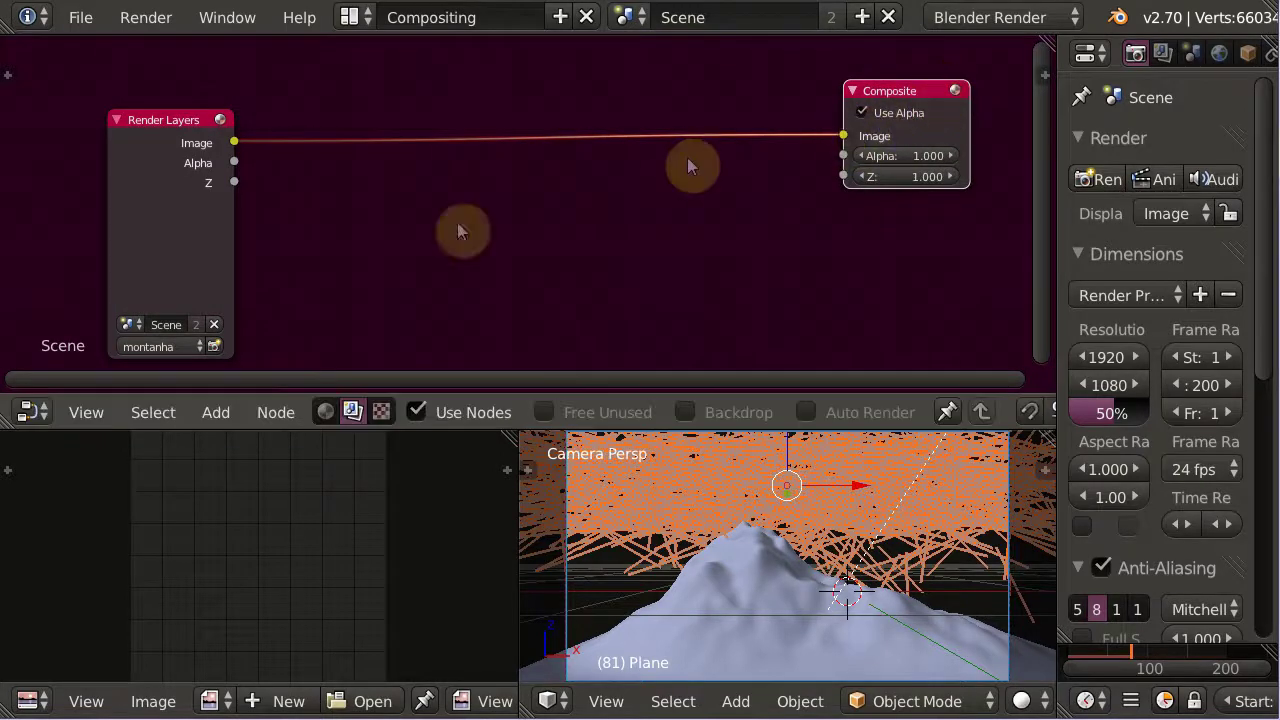
{"action": "left_click_drag", "start_coordinate": [124, 127], "coordinate": [79, 80]}
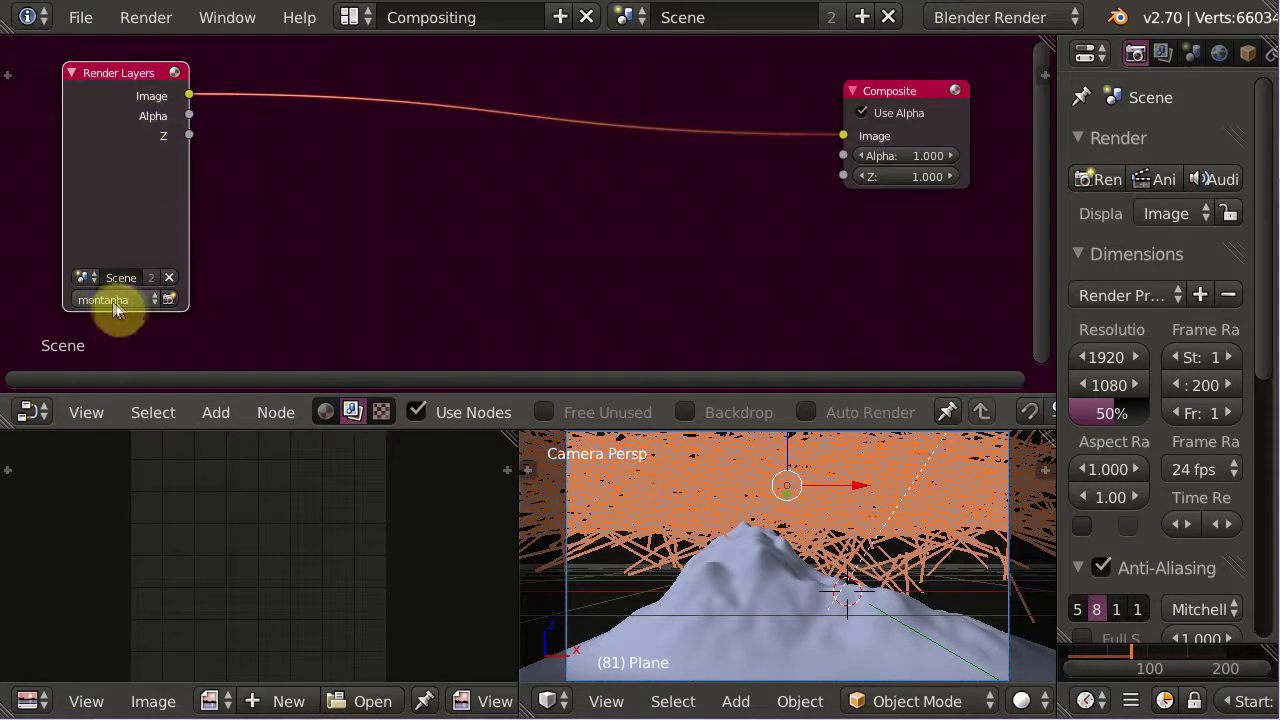
Render the current frame, enlarge the node editor and enable Backdrop
{"action": "left_click", "coordinate": [169, 300]}
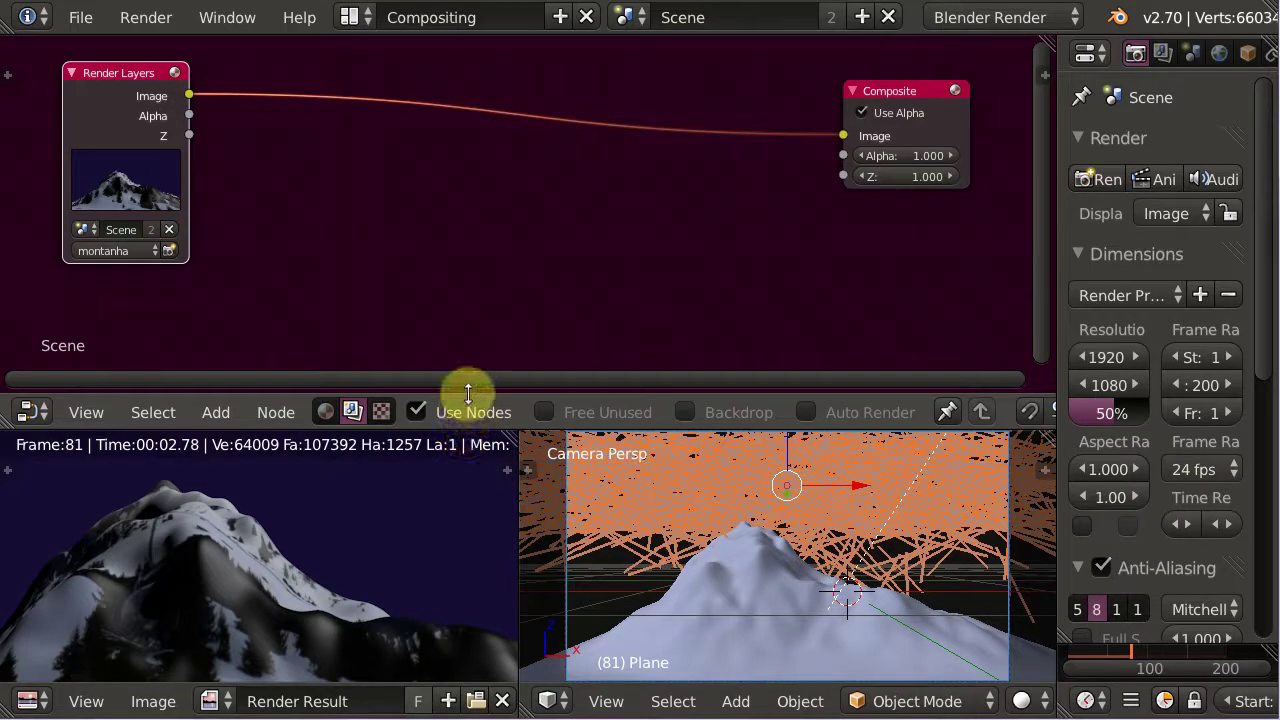
{"action": "left_click_drag", "start_coordinate": [465, 398], "coordinate": [476, 520]}
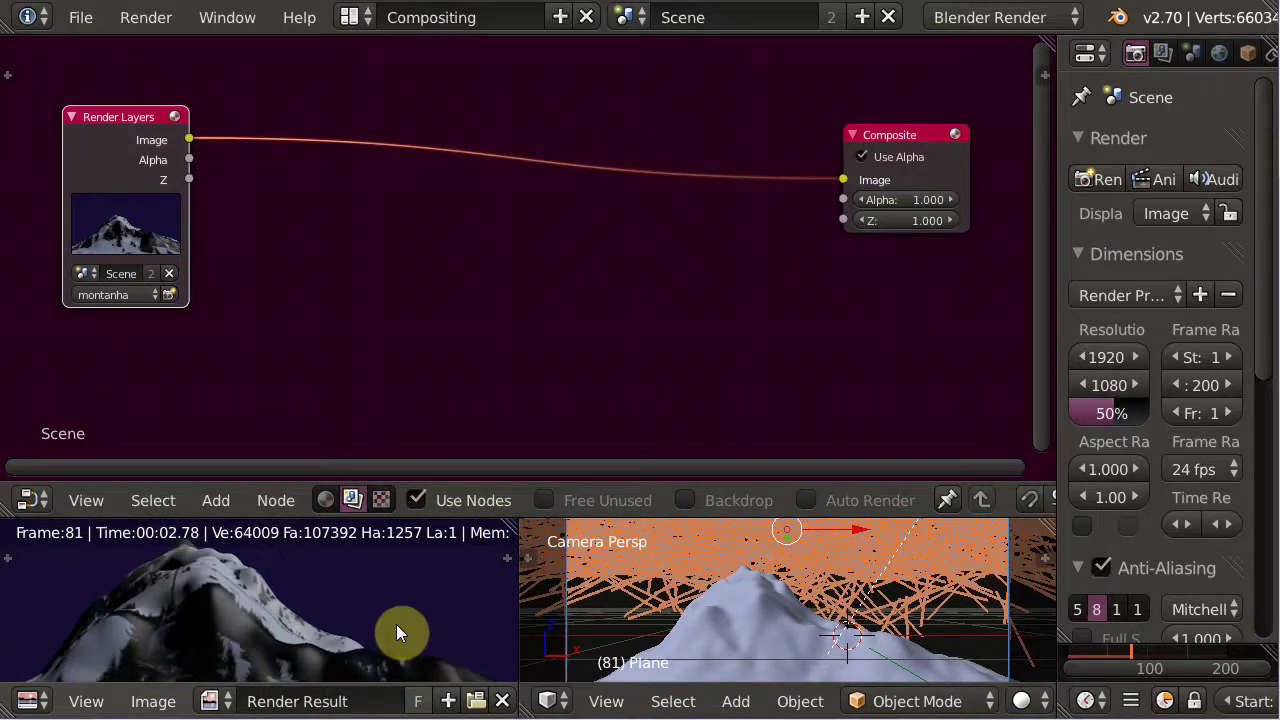
{"action": "scroll", "coordinate": [396, 624], "scroll_direction": "down", "scroll_amount": 1}
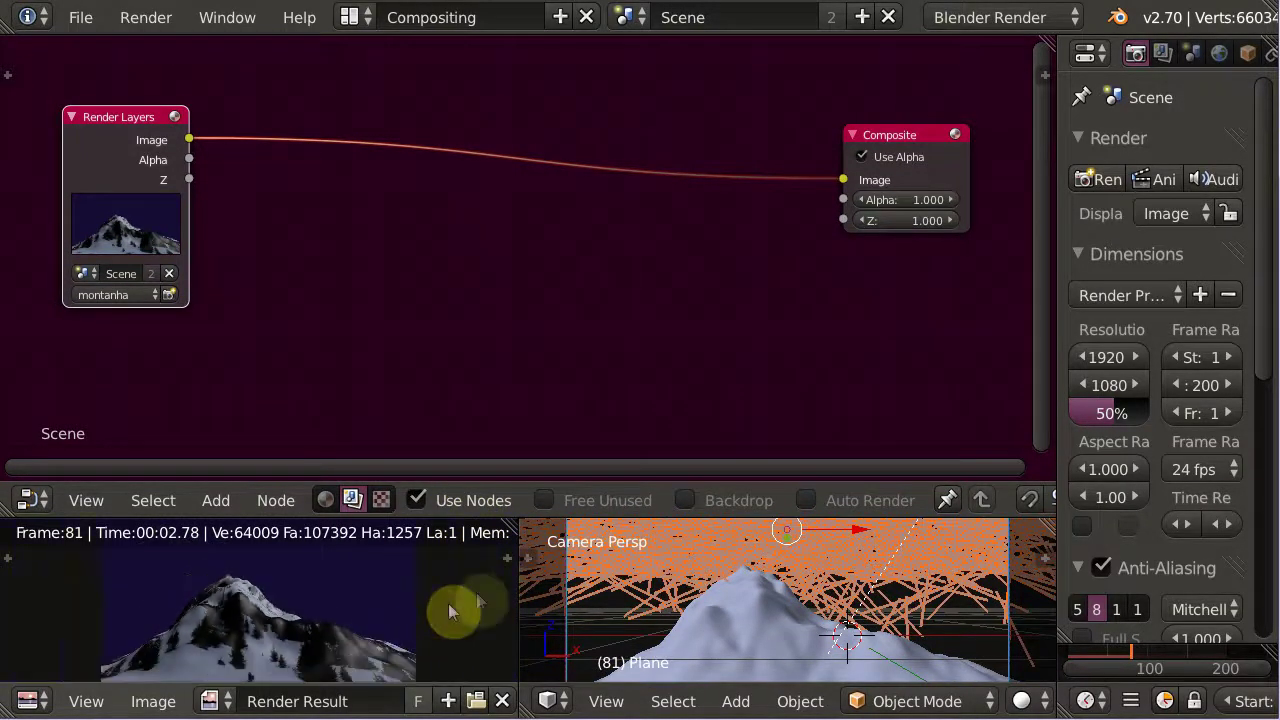
{"action": "left_click", "coordinate": [686, 498]}
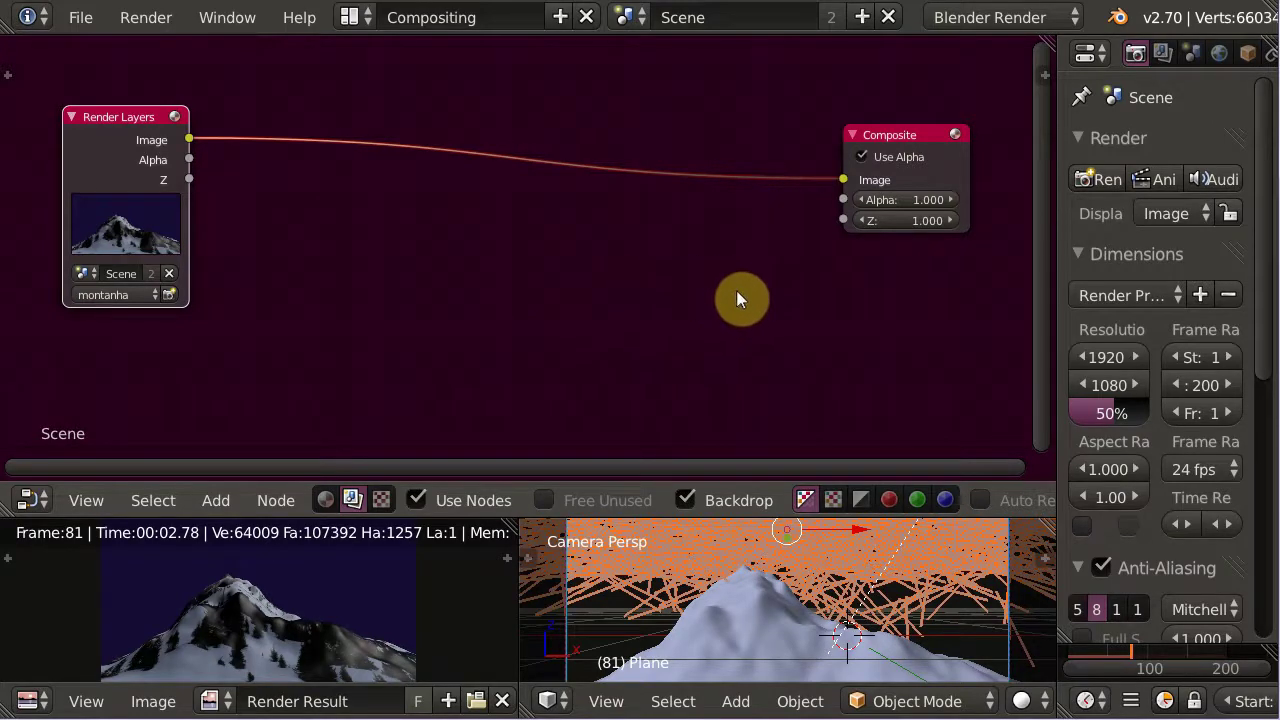
Add a Viewer node fed by the Render Layers Image output
{"action": "key", "text": "shift+a"}
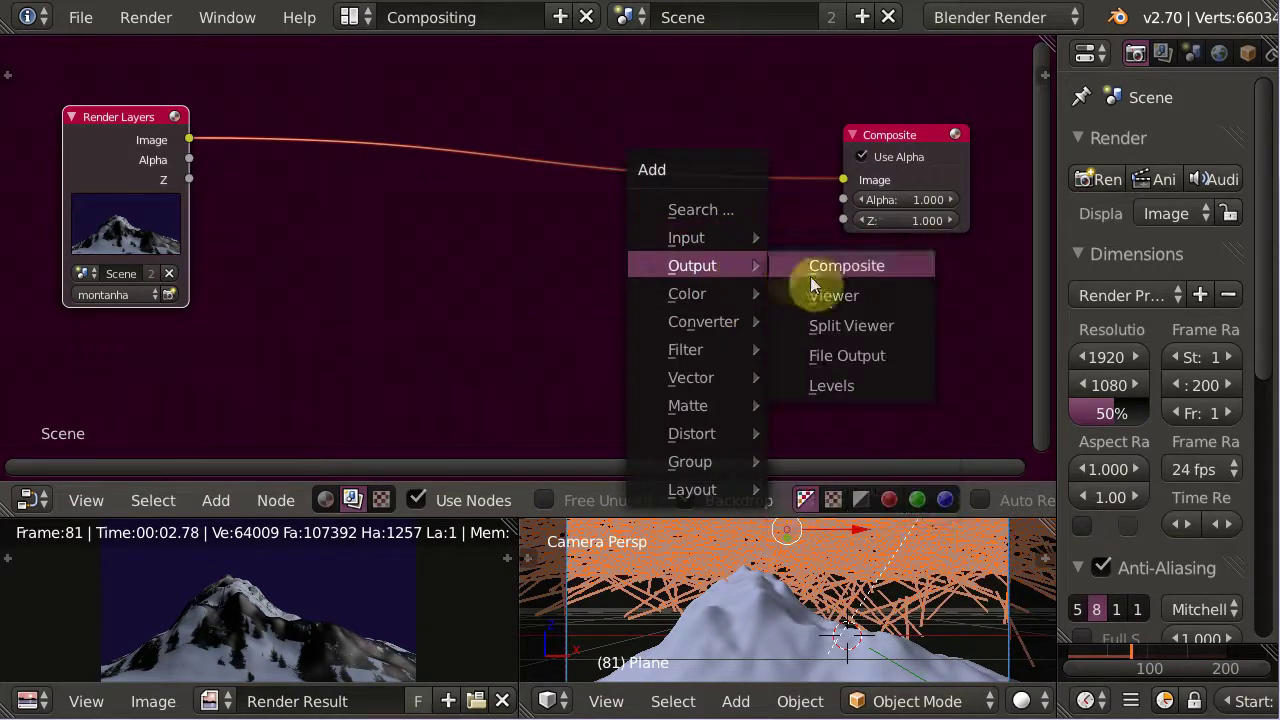
{"action": "left_click", "coordinate": [833, 295]}
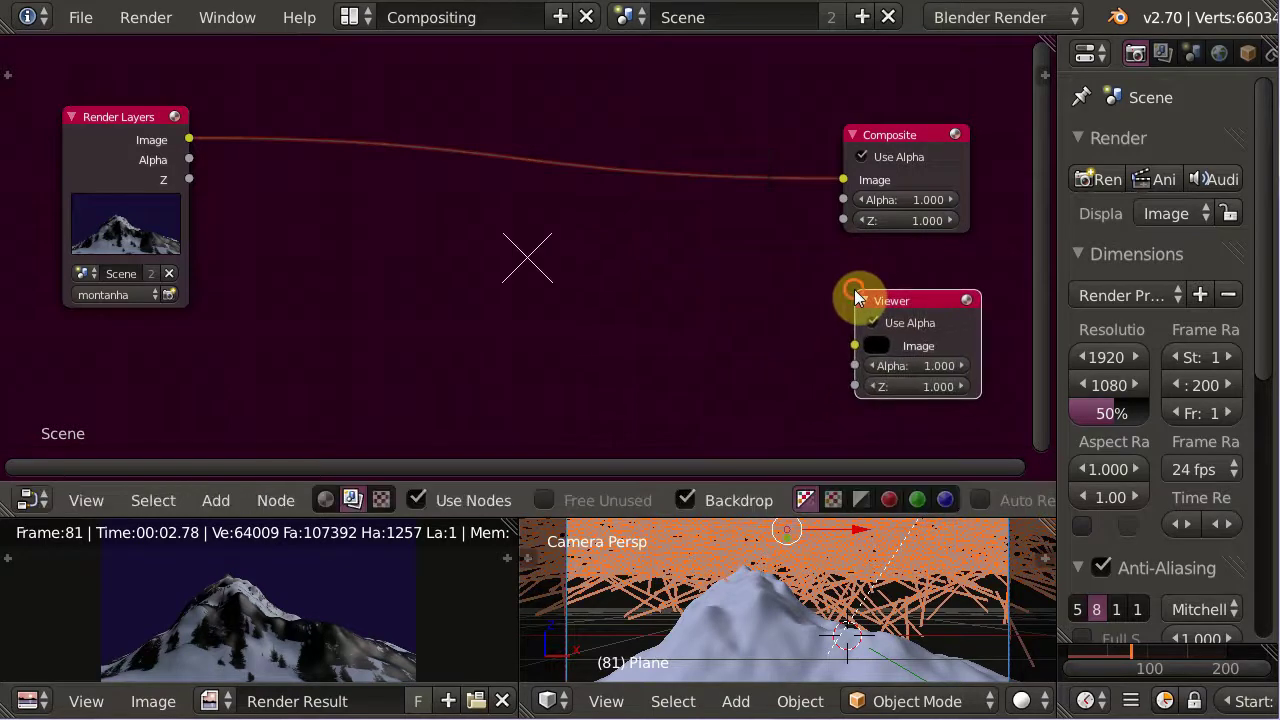
{"action": "mouse_move", "coordinate": [189, 140]}
{"action": "left_mouse_down"}
{"action": "mouse_move", "coordinate": [828, 360]}
{"action": "mouse_move", "coordinate": [851, 347]}
{"action": "left_mouse_up"}
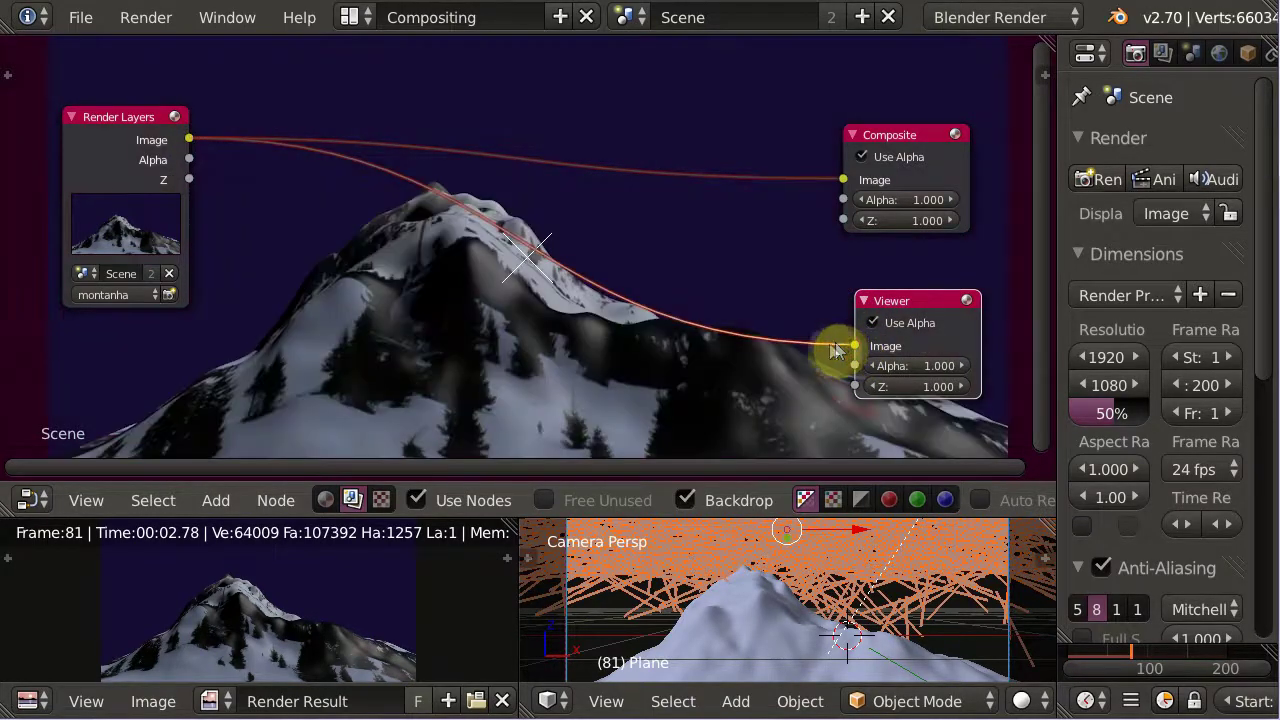
Move the Render Layers node up and hide its preview thumbnail
{"action": "left_click", "coordinate": [95, 122]}
{"action": "left_click_drag", "start_coordinate": [95, 122], "coordinate": [99, 74]}
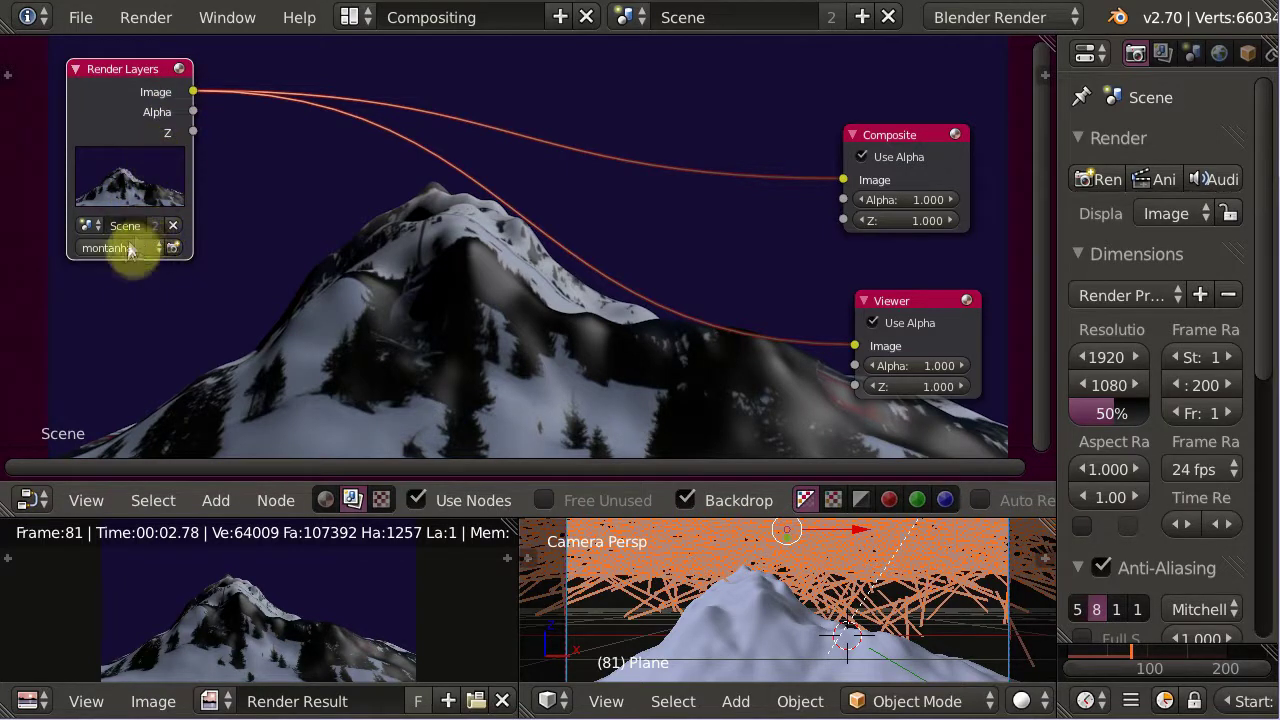
{"action": "left_click", "coordinate": [174, 70]}
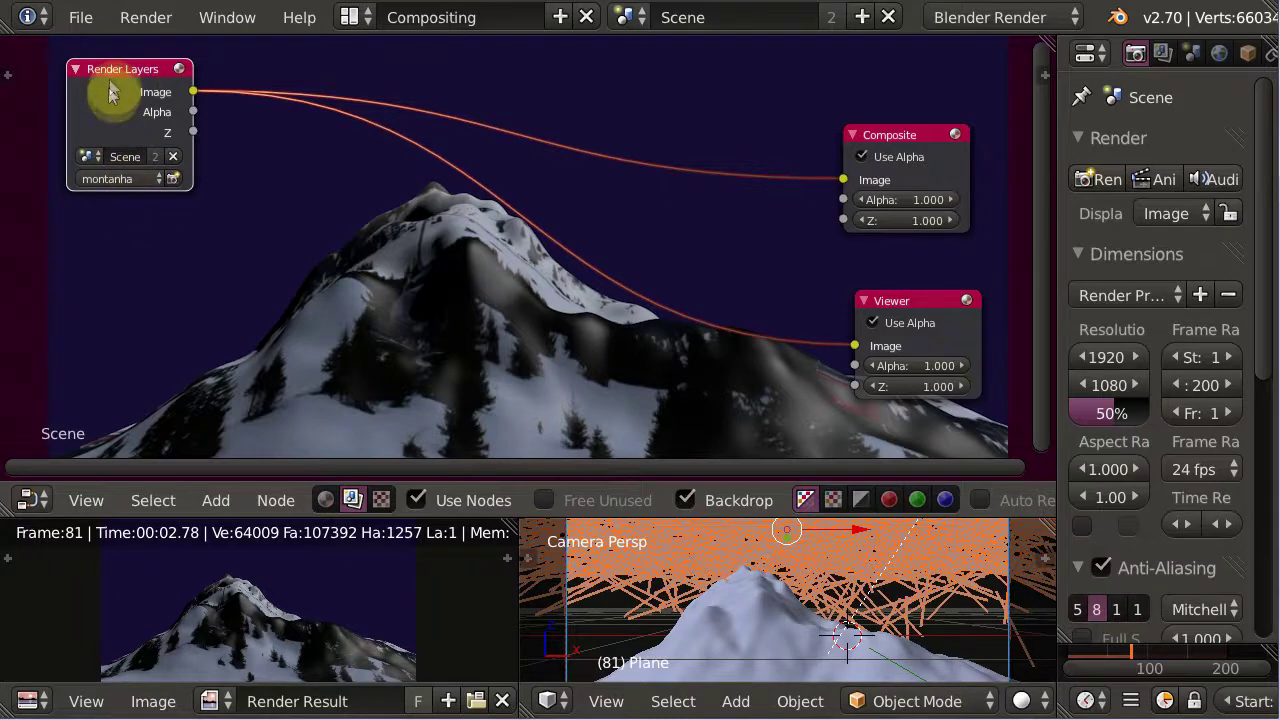
Duplicate the Render Layers node below the original and switch the copy to the aurora layer
{"action": "key", "text": "shift+d"}
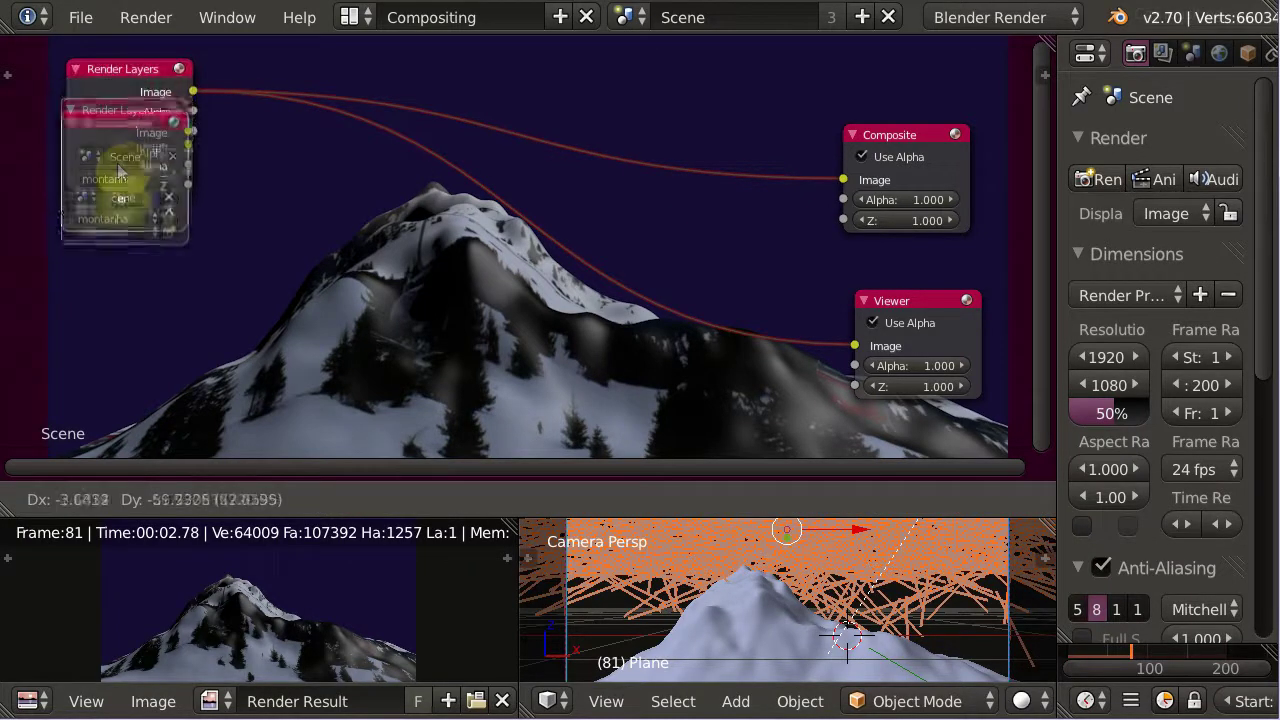
{"action": "left_click", "coordinate": [124, 275]}
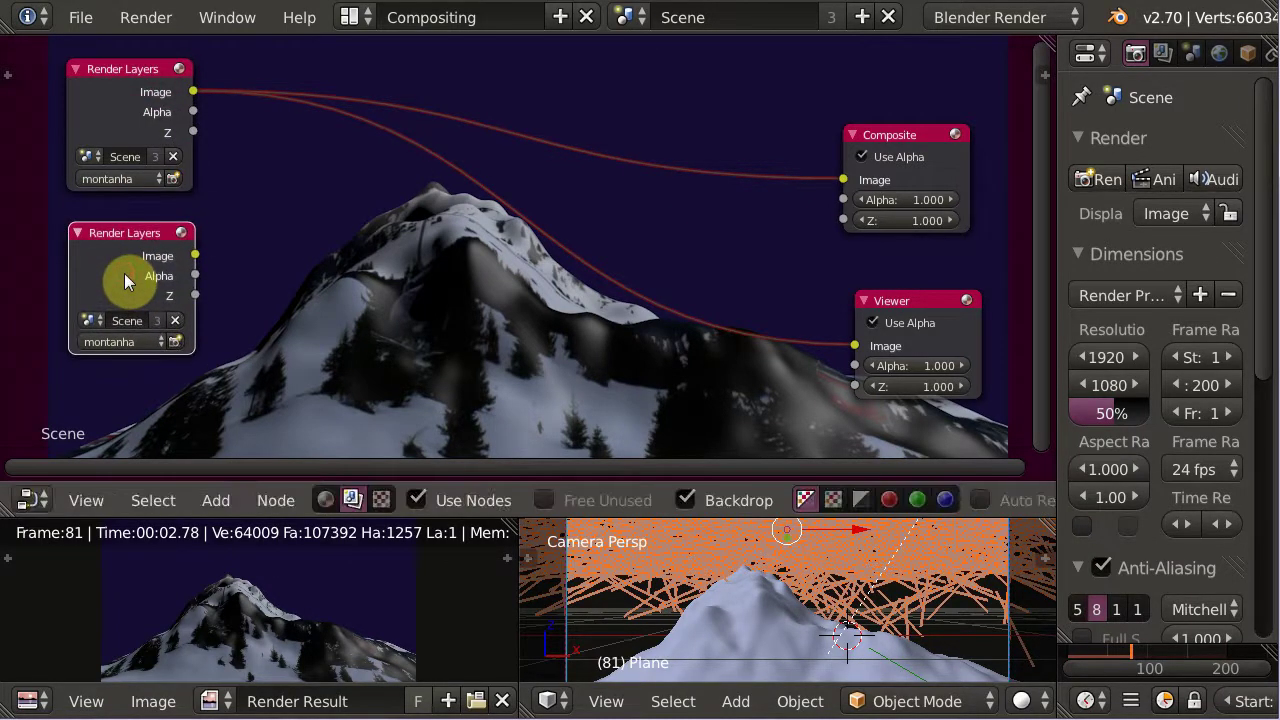
{"action": "left_click", "coordinate": [109, 342]}
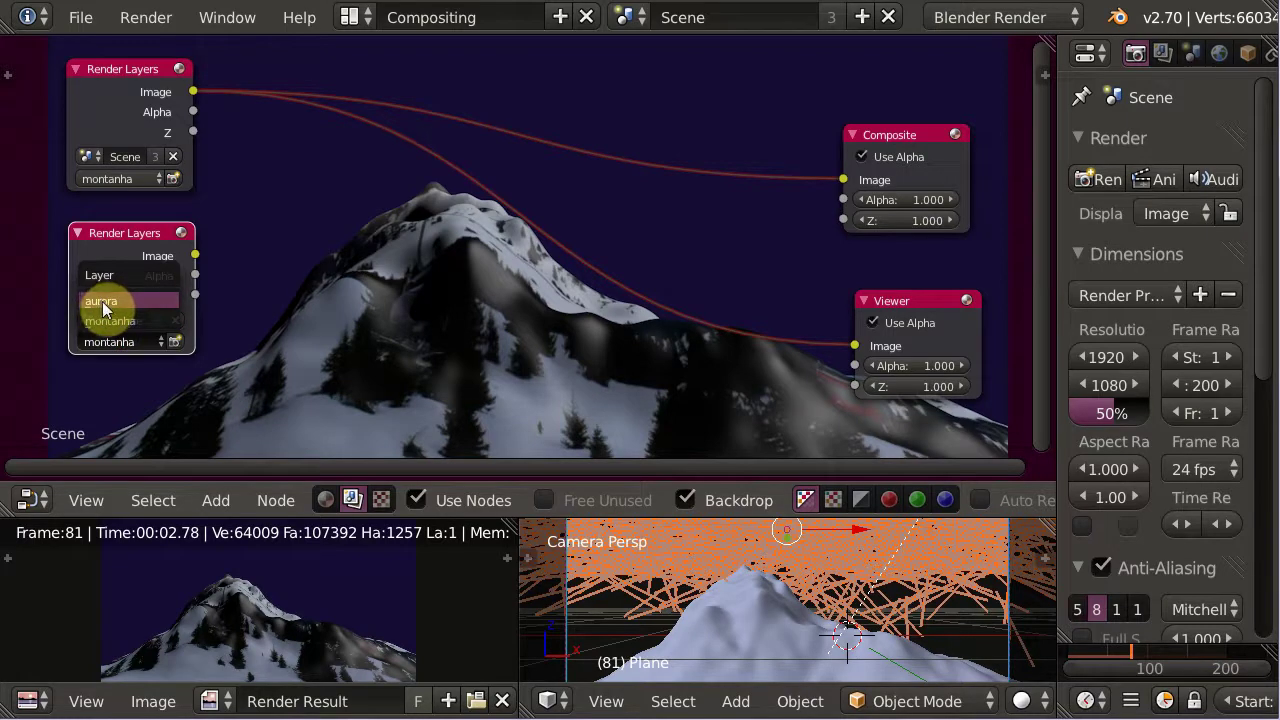
{"action": "left_click", "coordinate": [105, 300]}
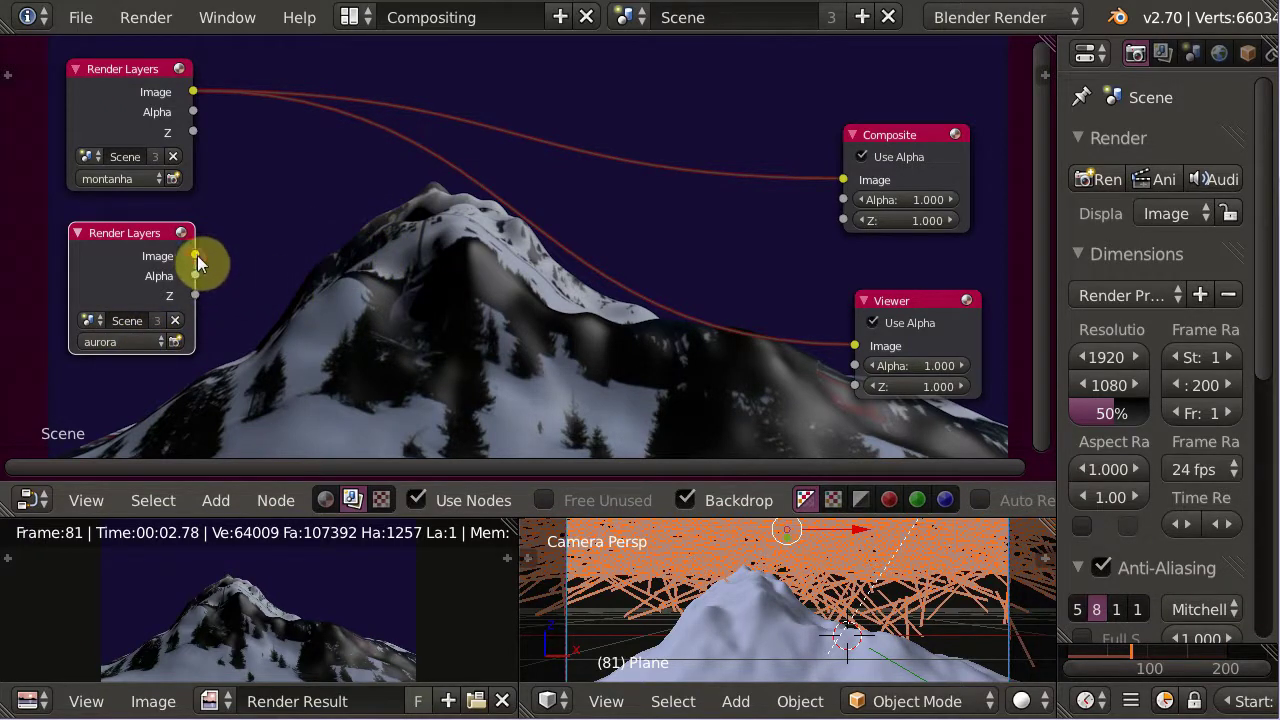
Link the aurora layer's Image to the Viewer and render the aurora layer
{"action": "mouse_move", "coordinate": [196, 256]}
{"action": "left_mouse_down"}
{"action": "mouse_move", "coordinate": [834, 358]}
{"action": "mouse_move", "coordinate": [840, 346]}
{"action": "left_mouse_up"}
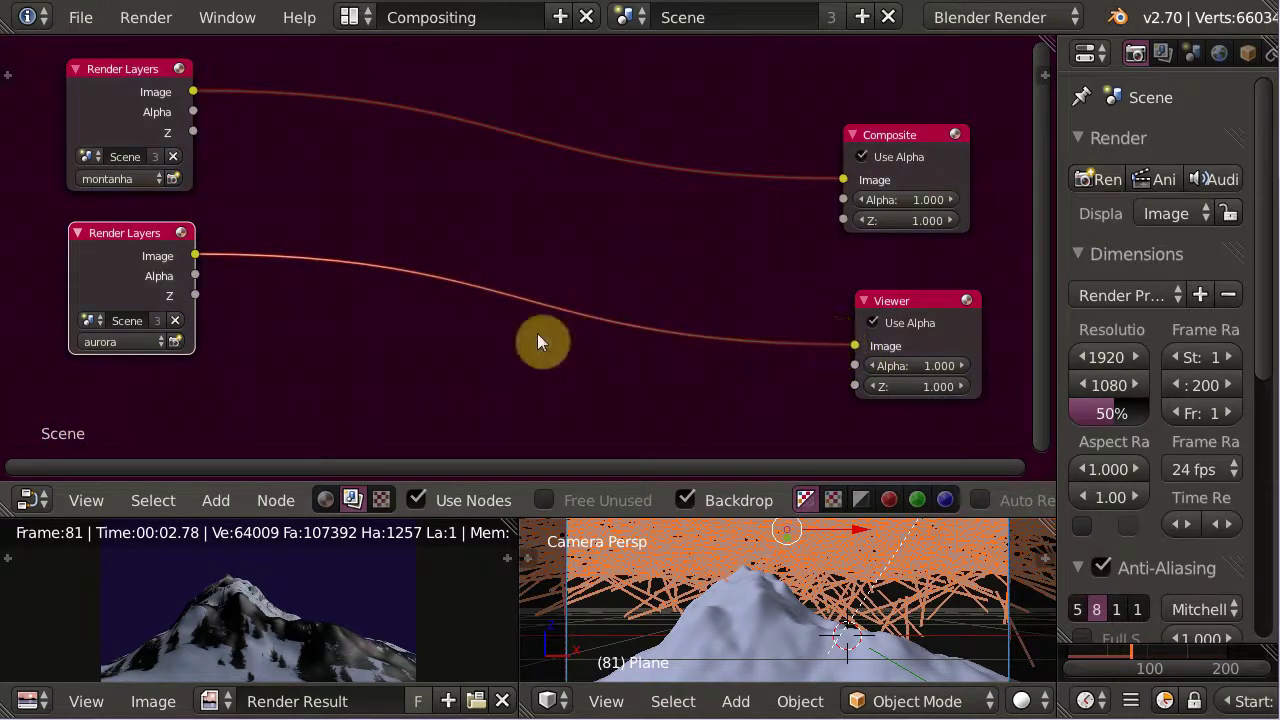
{"action": "left_click", "coordinate": [174, 343]}
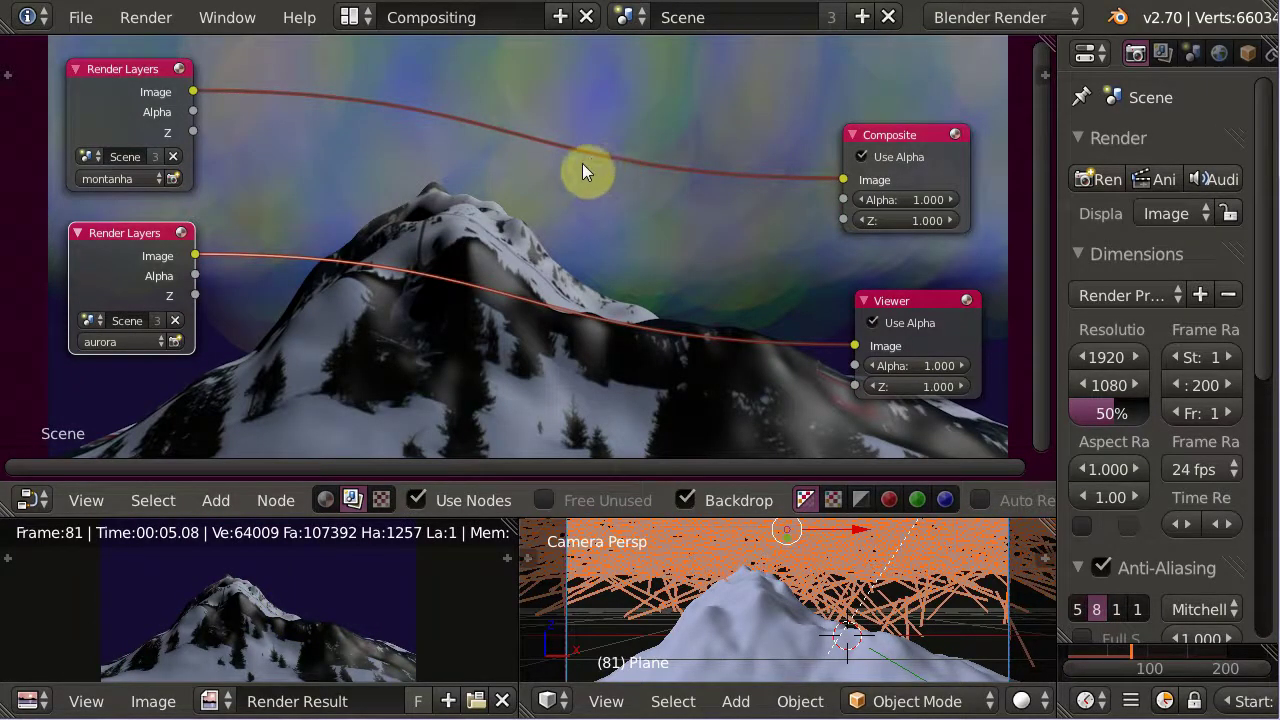
{"action": "left_click_drag", "start_coordinate": [126, 230], "coordinate": [112, 238]}
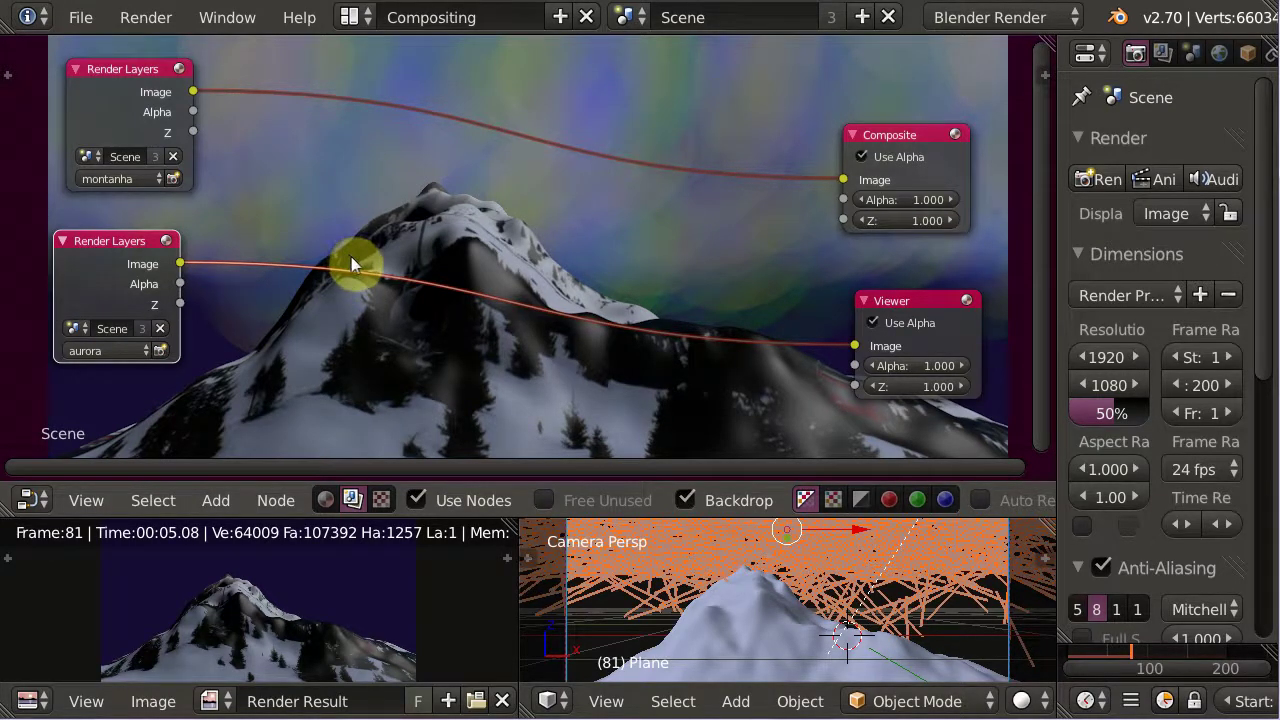
{"action": "key", "text": "shift+a"}
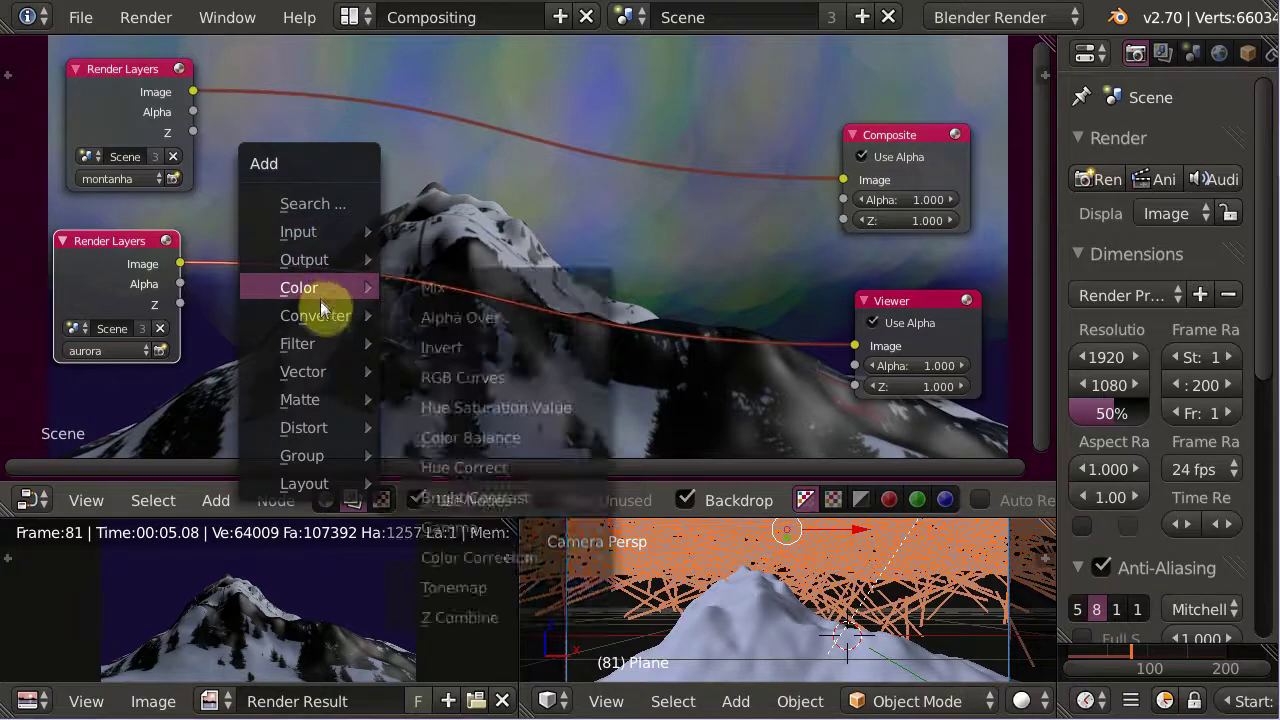
{"action": "mouse_move", "coordinate": [297, 343]}
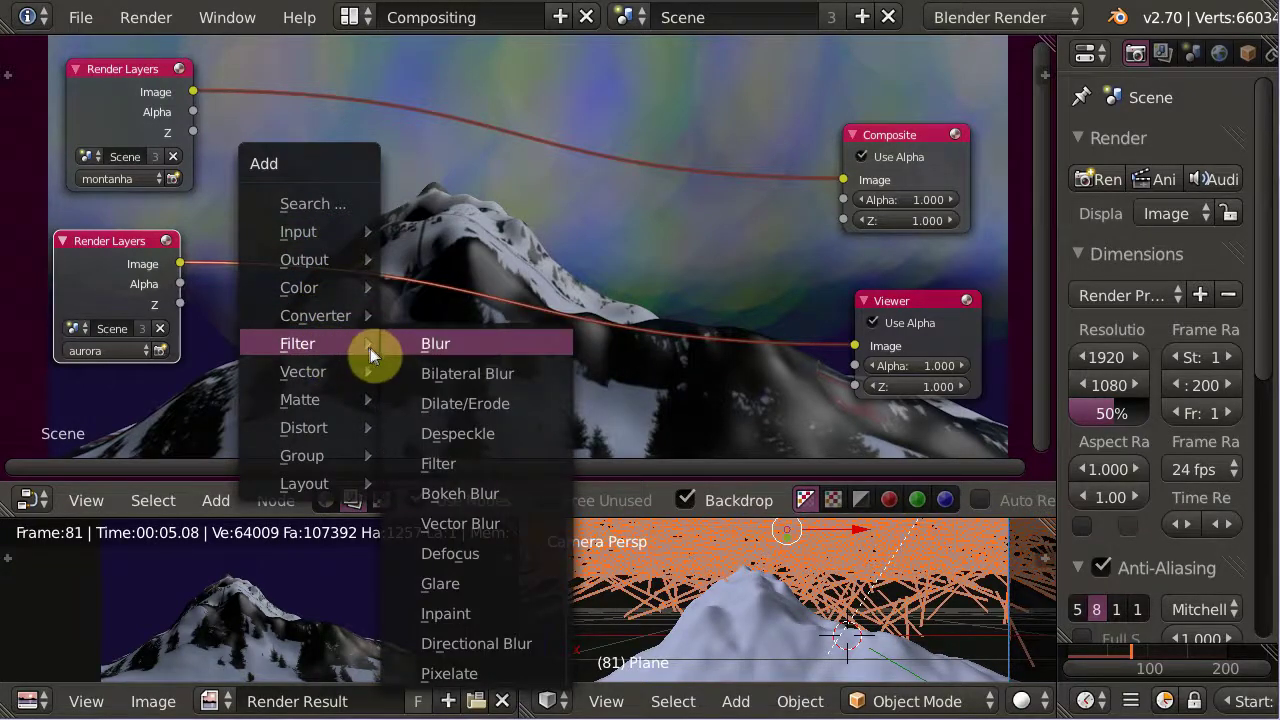
Insert a Fast Gaussian Blur node between the aurora Render Layers and the Viewer
{"action": "left_click", "coordinate": [434, 341]}
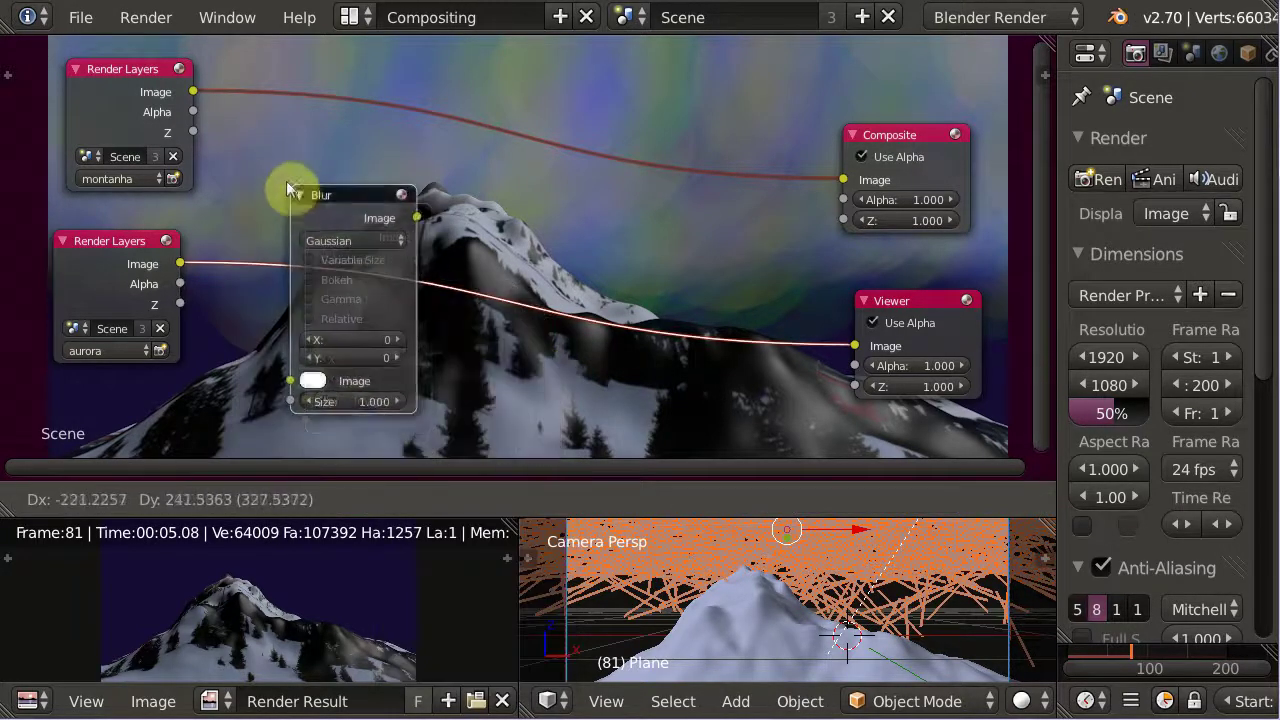
{"action": "left_click", "coordinate": [290, 172]}
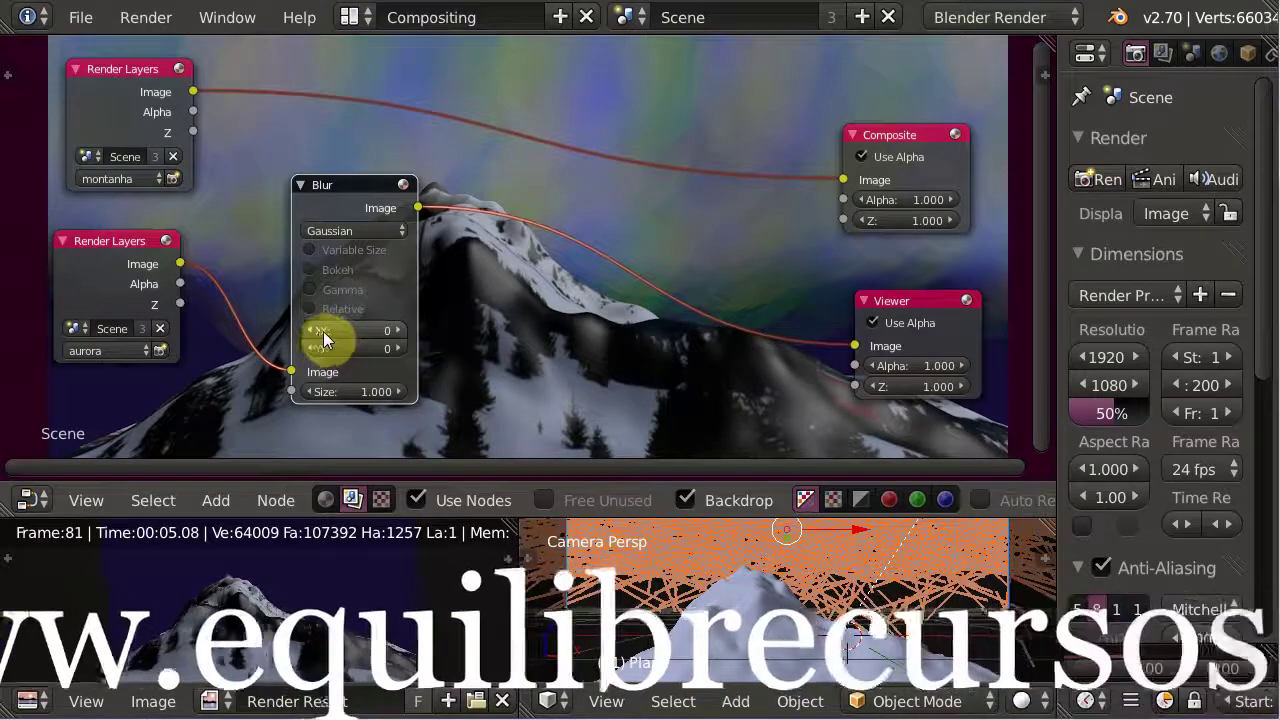
{"action": "left_click", "coordinate": [372, 232]}
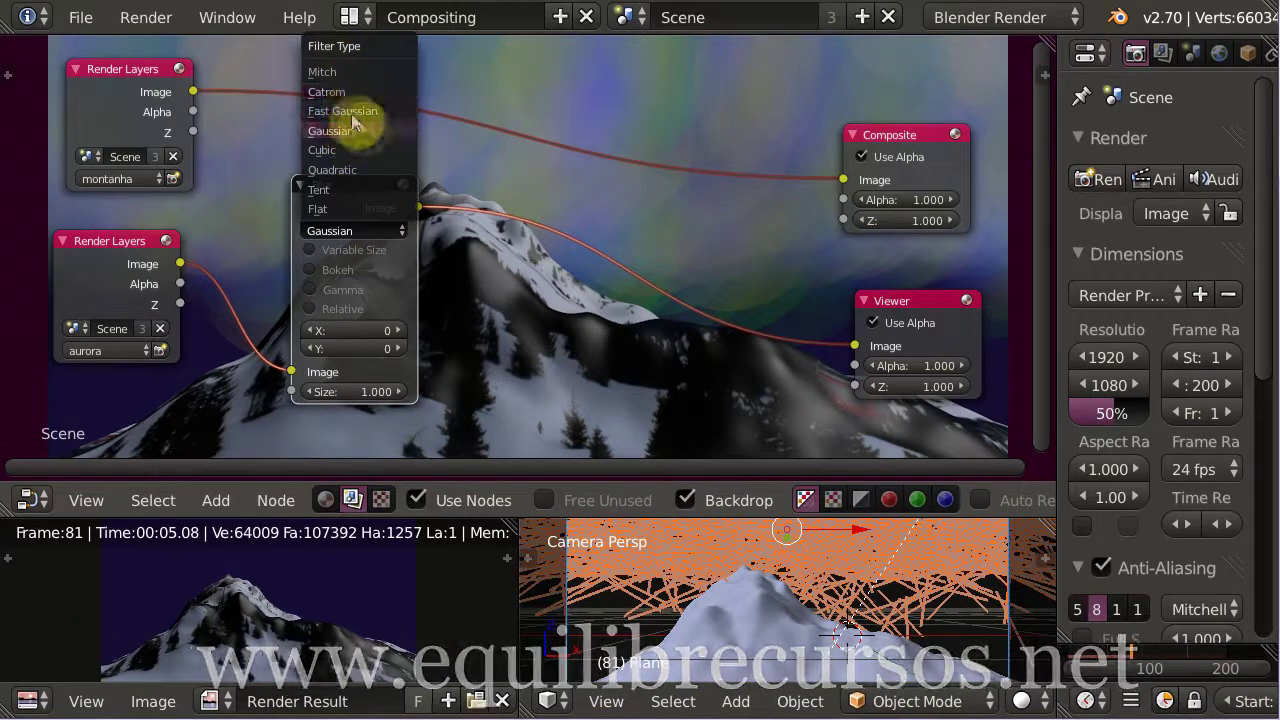
{"action": "left_click", "coordinate": [347, 111]}
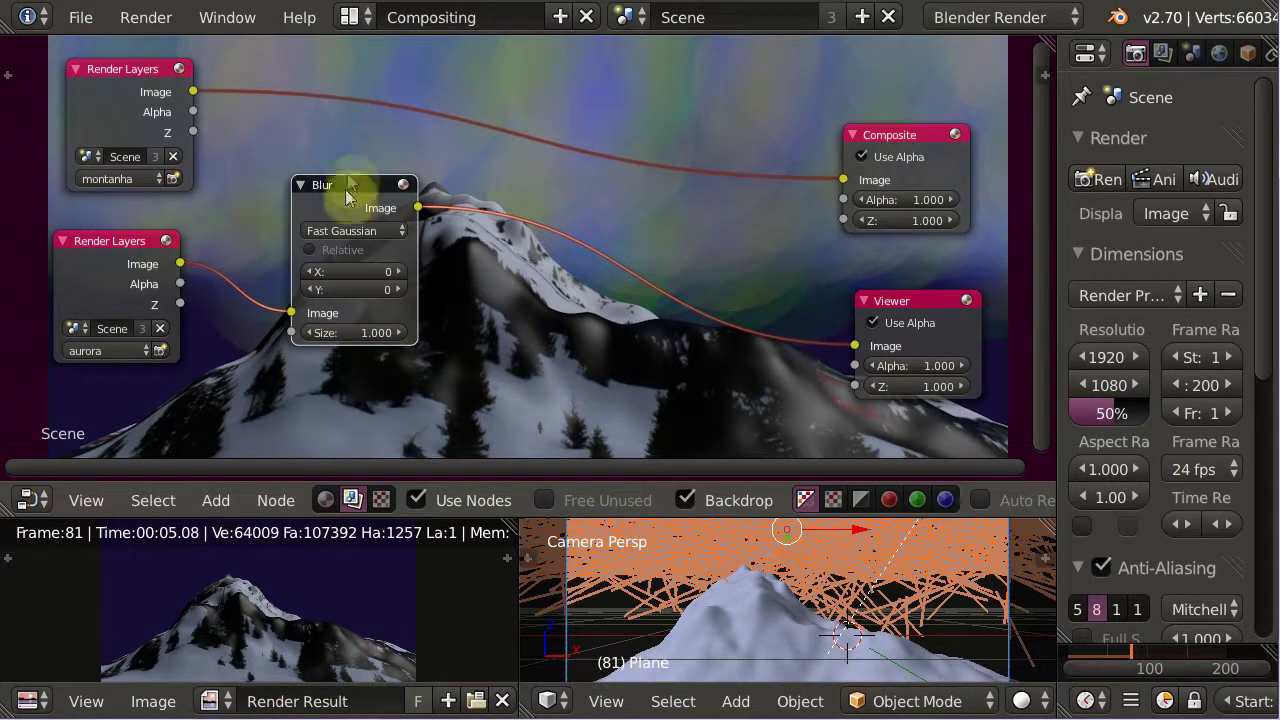
Set the blur size to 10 and link the blurred aurora to the Composite output
{"action": "left_click", "coordinate": [349, 271]}
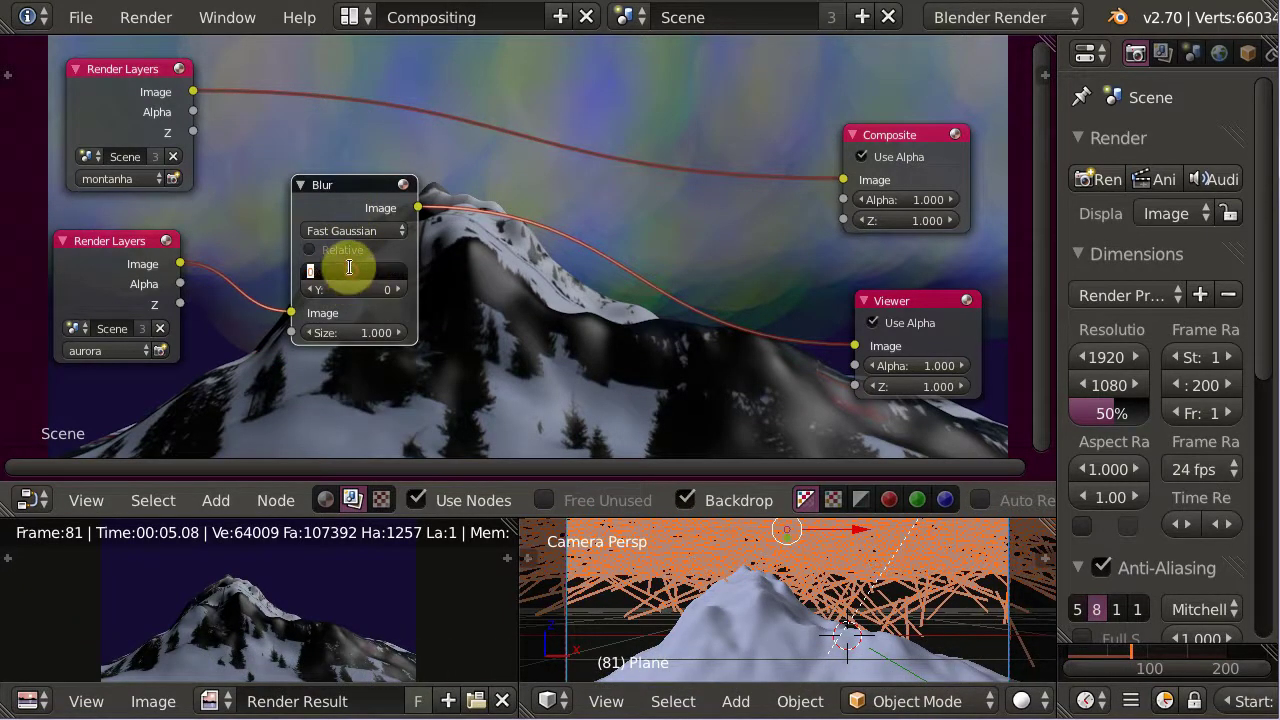
{"action": "type", "text": "10"}
{"action": "key", "text": "Return"}
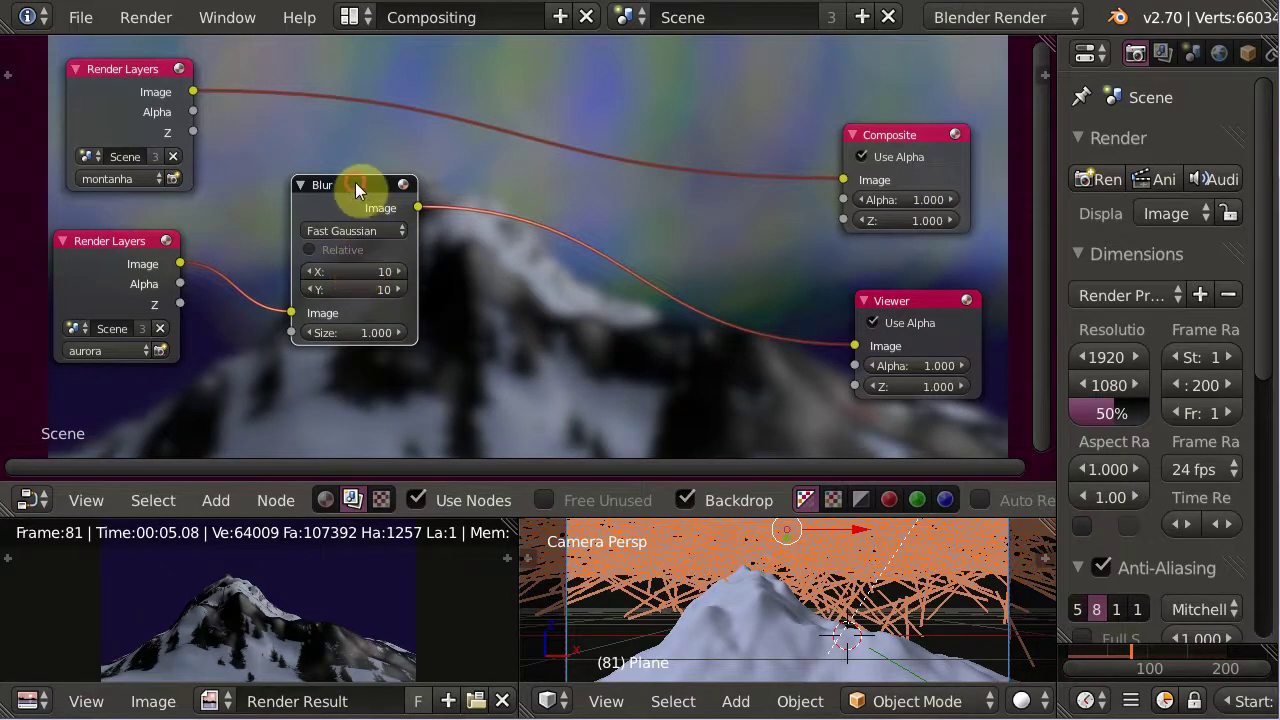
{"action": "left_click_drag", "start_coordinate": [352, 203], "coordinate": [318, 232]}
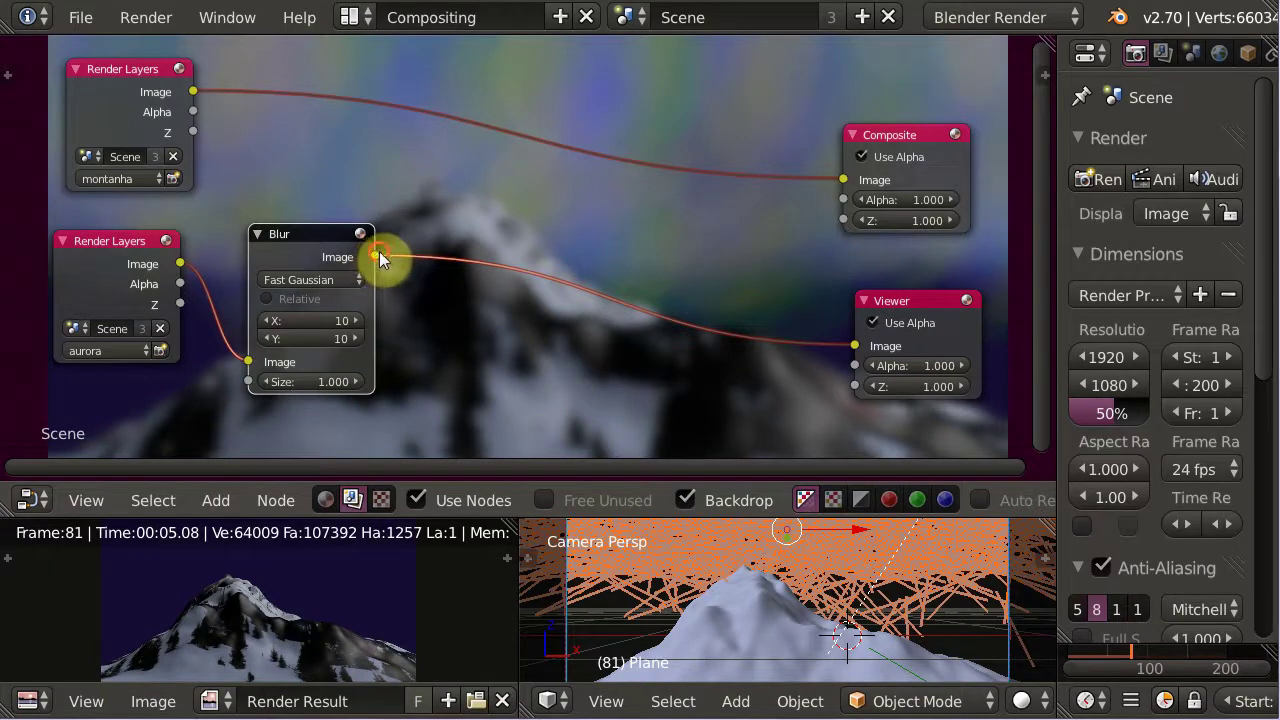
{"action": "mouse_move", "coordinate": [378, 252]}
{"action": "left_mouse_down"}
{"action": "mouse_move", "coordinate": [822, 197]}
{"action": "mouse_move", "coordinate": [842, 182]}
{"action": "left_mouse_up"}
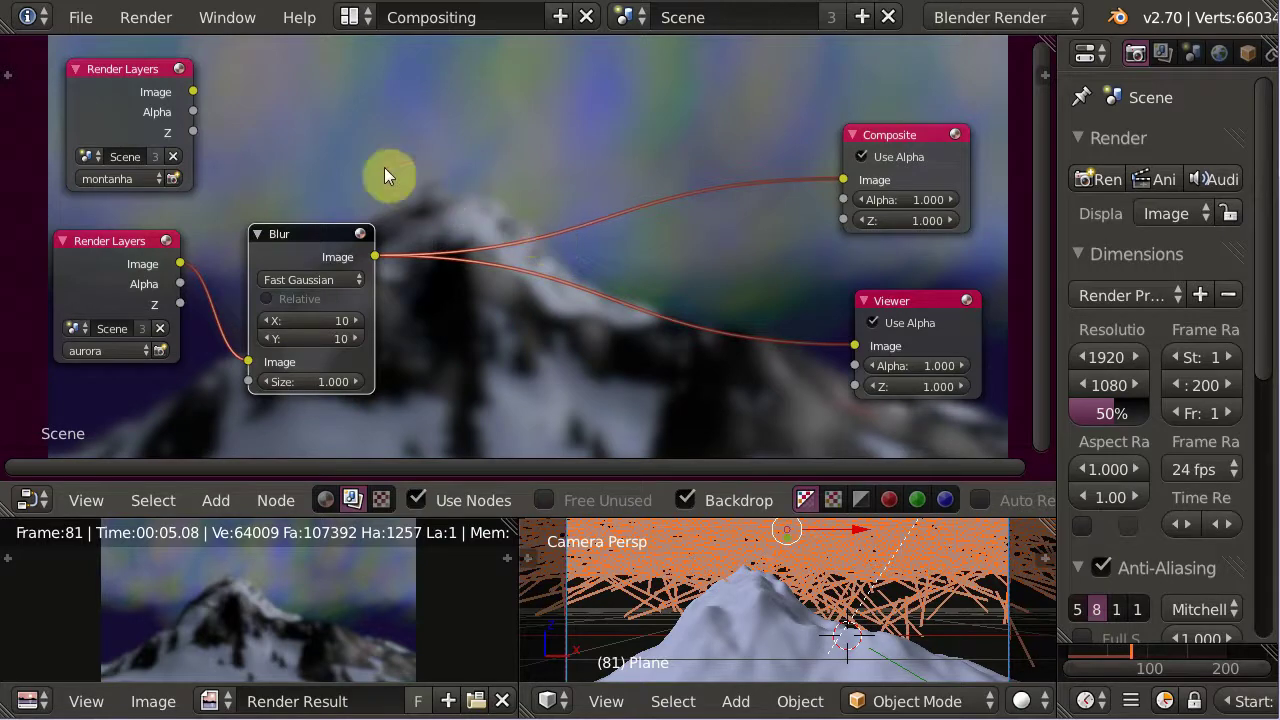
Add a Mix node and connect the montanha render image to its first input
{"action": "key", "text": "shift+a"}
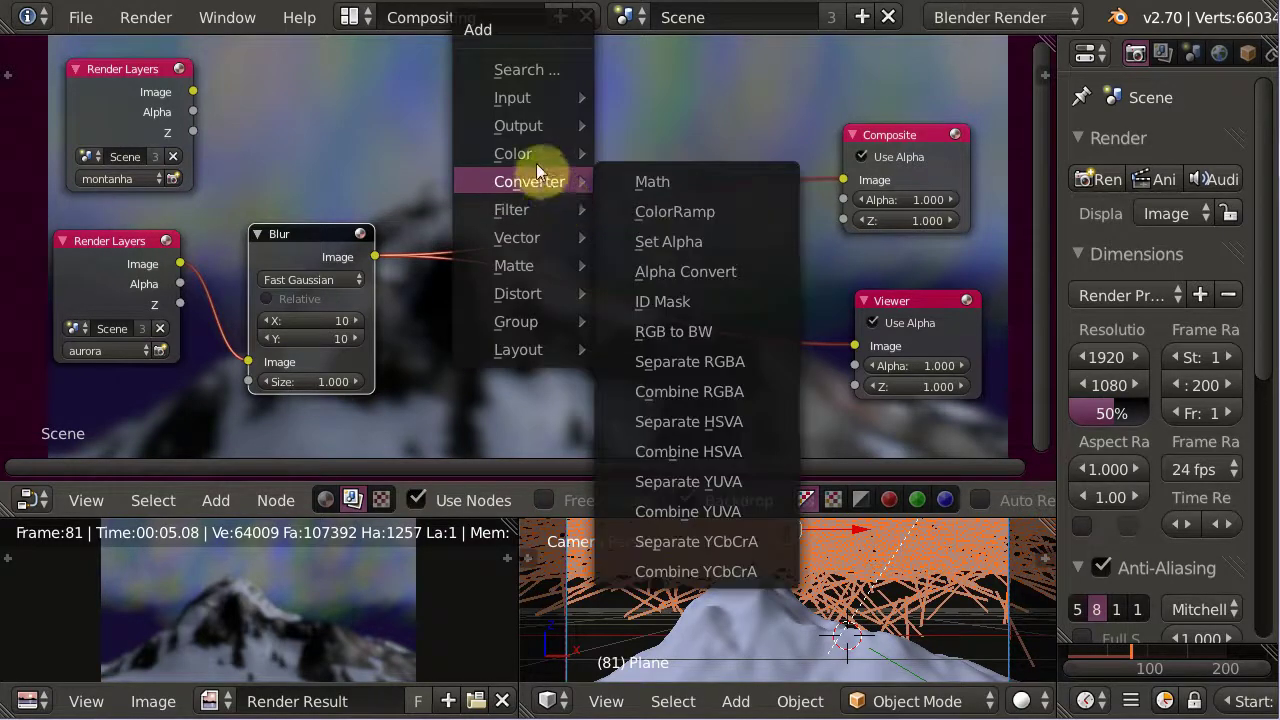
{"action": "left_click", "coordinate": [645, 154]}
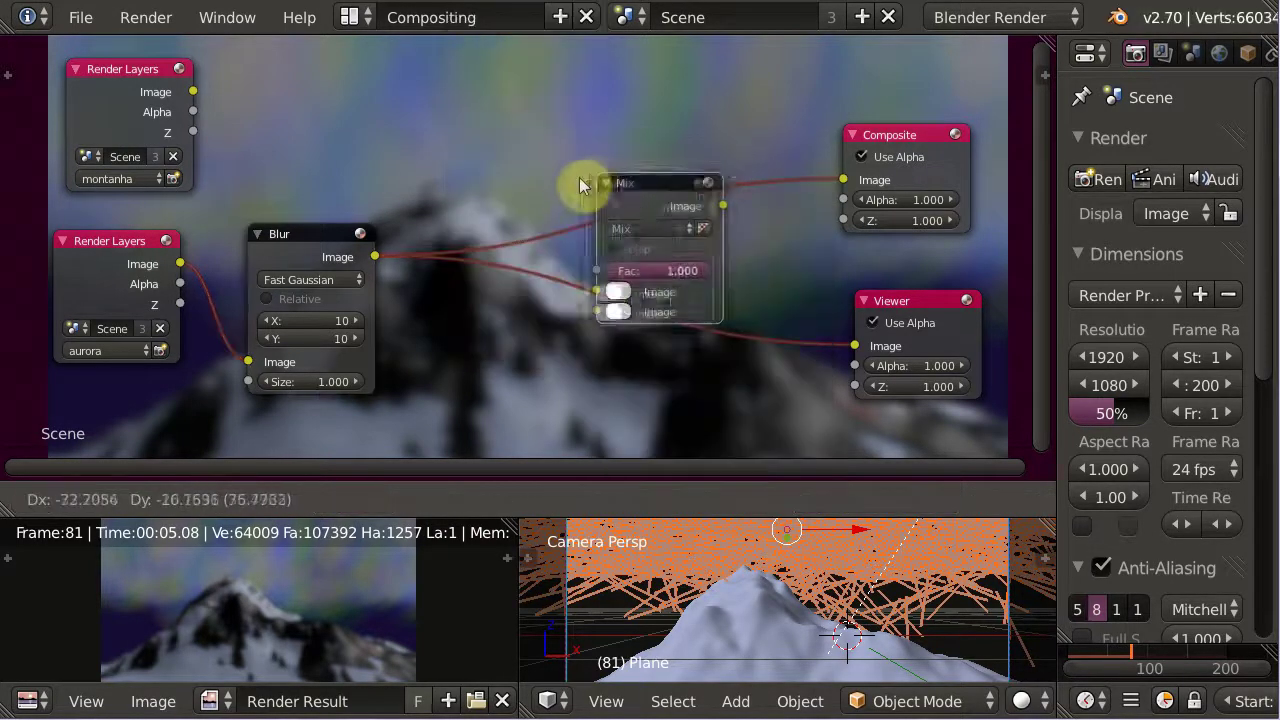
{"action": "left_click", "coordinate": [520, 172]}
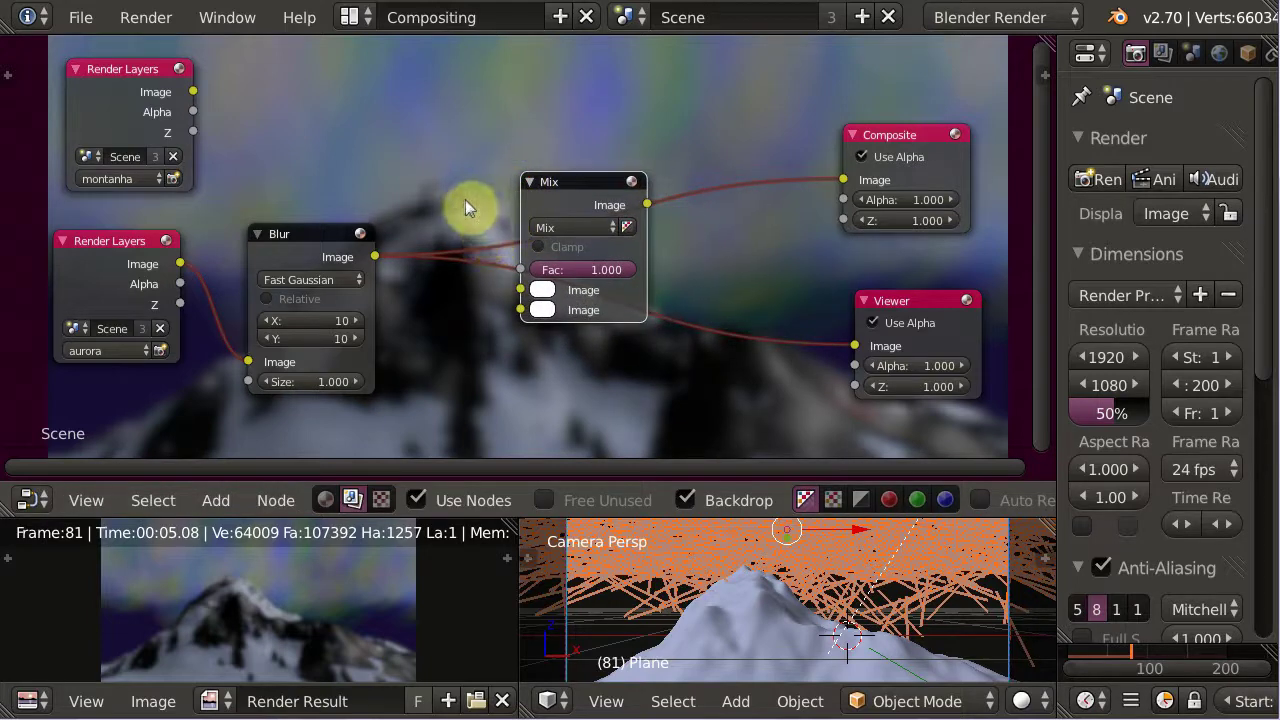
{"action": "left_click", "coordinate": [193, 91]}
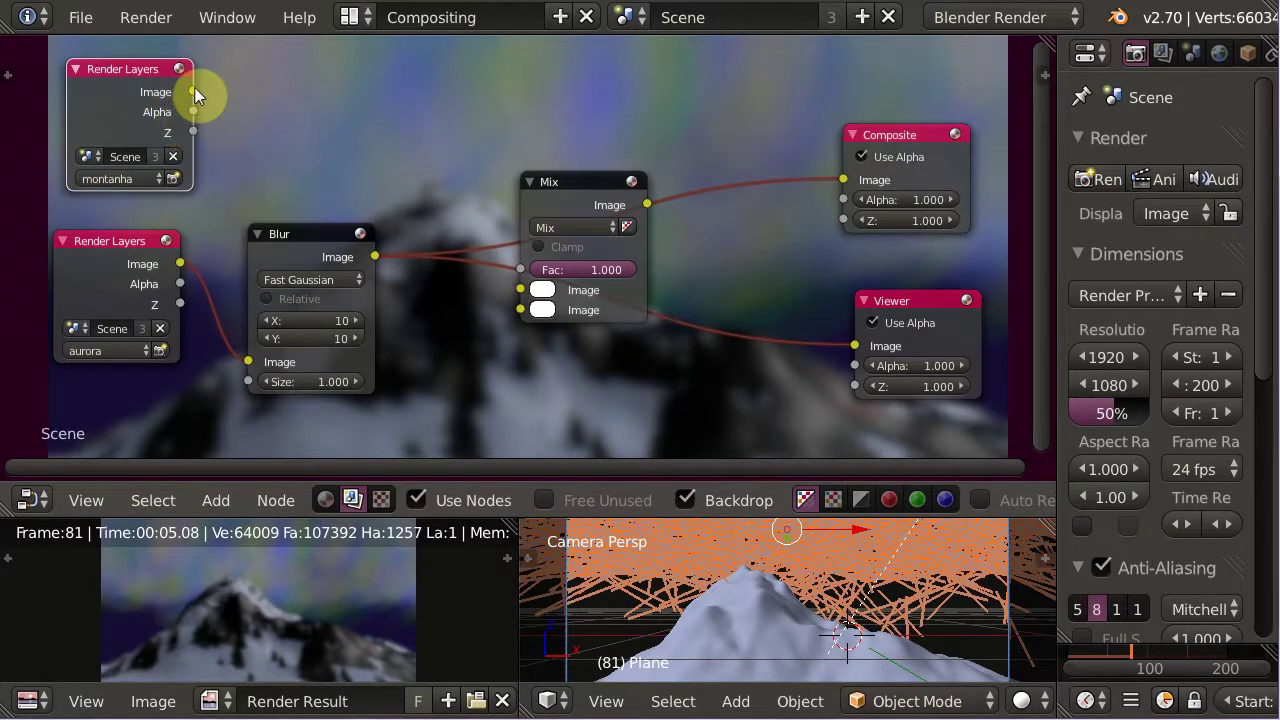
{"action": "left_click_drag", "start_coordinate": [193, 91], "coordinate": [520, 290]}
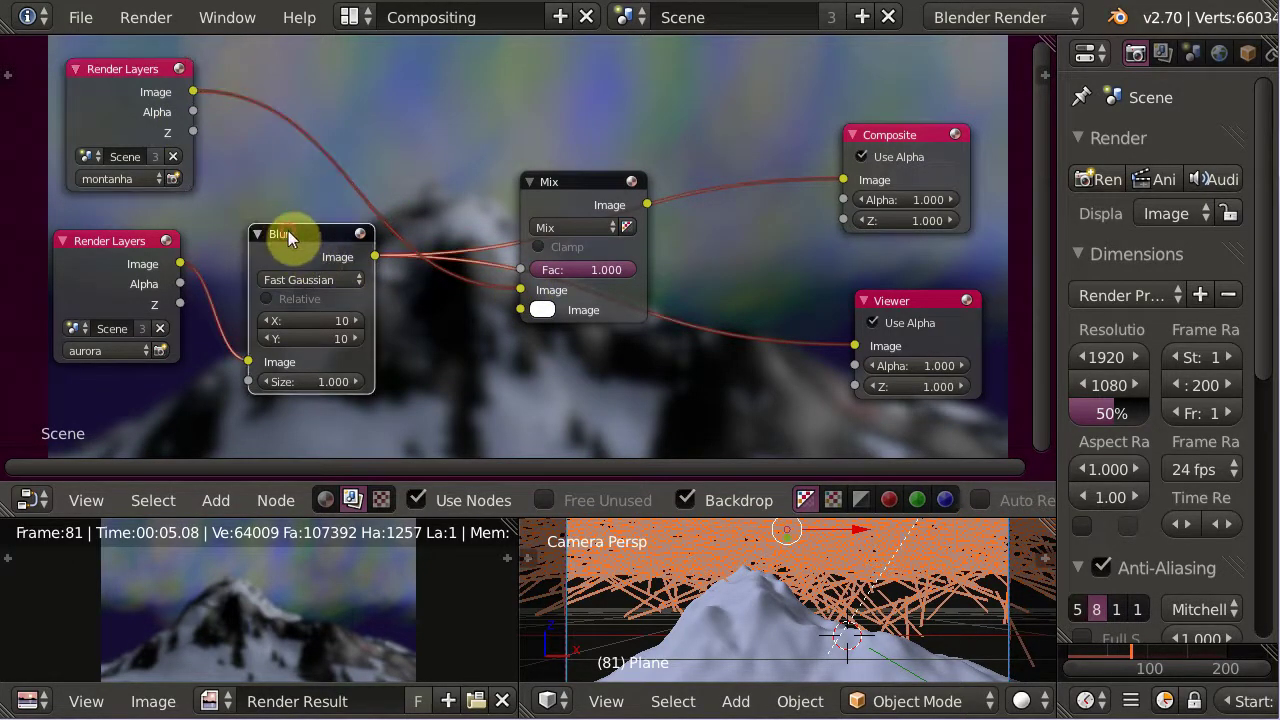
Feed the blurred aurora into Mix's second image and send the result to Composite and Viewer
{"action": "left_click_drag", "start_coordinate": [288, 231], "coordinate": [271, 242]}
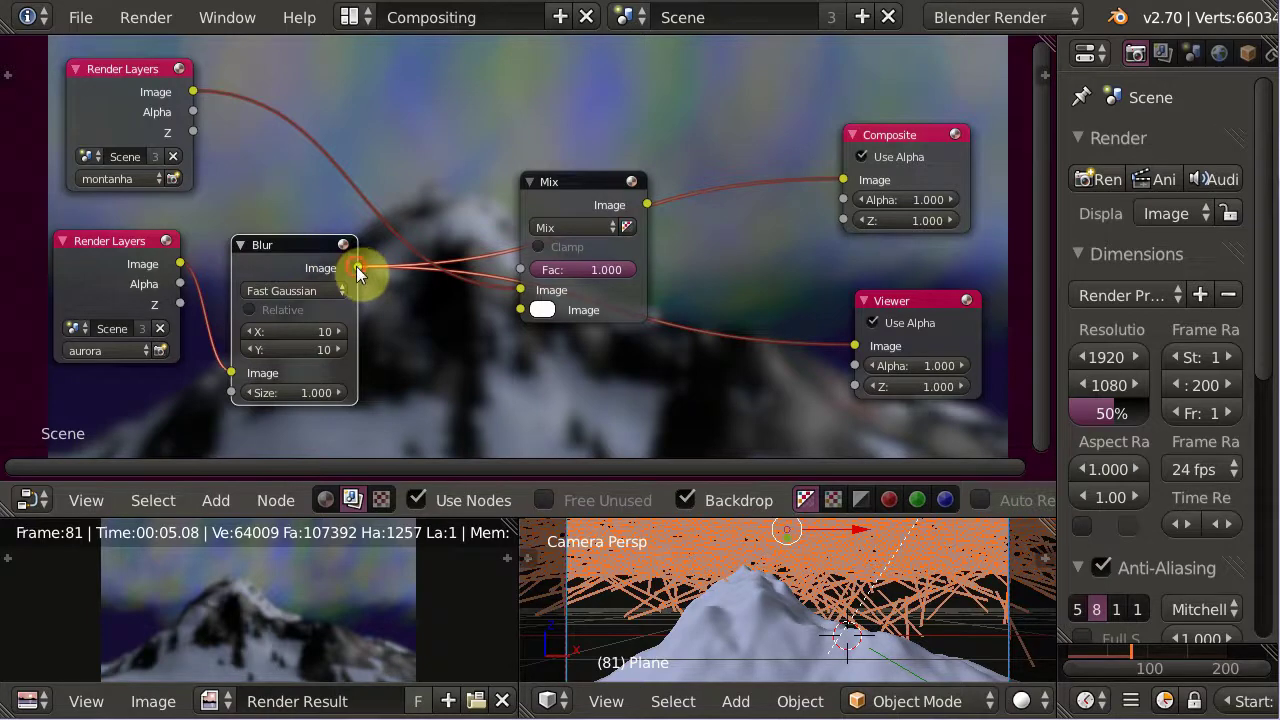
{"action": "left_click_drag", "start_coordinate": [357, 268], "coordinate": [520, 310]}
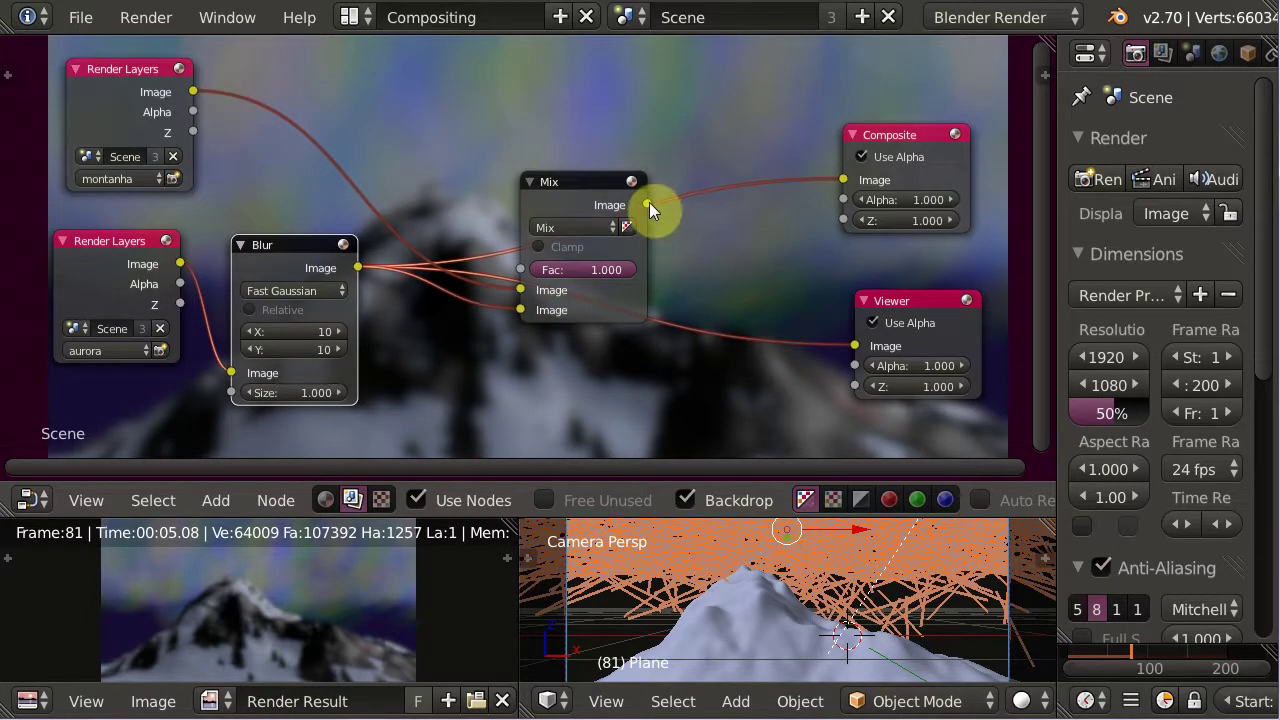
{"action": "left_click_drag", "start_coordinate": [650, 204], "coordinate": [843, 180]}
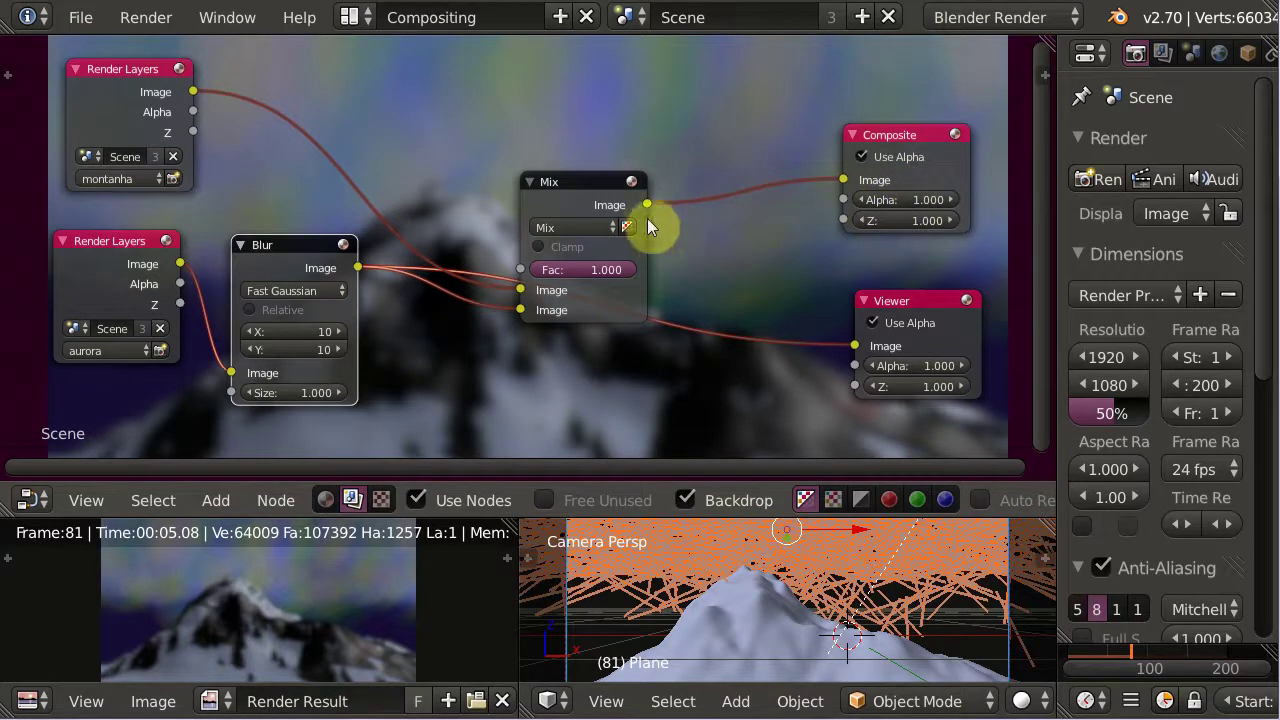
{"action": "mouse_move", "coordinate": [647, 204]}
{"action": "left_mouse_down"}
{"action": "mouse_move", "coordinate": [828, 355]}
{"action": "mouse_move", "coordinate": [855, 347]}
{"action": "left_mouse_up"}
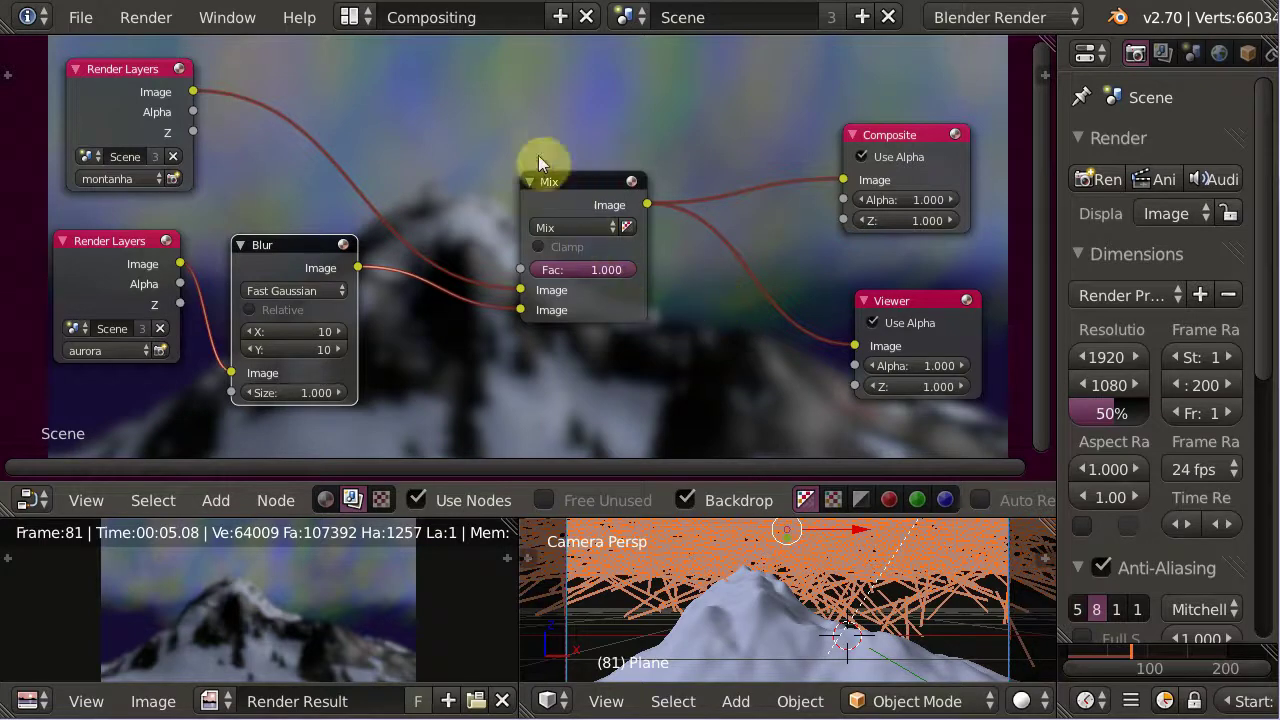
Set the Mix blend type to Add, try factor 0.5, then raise it back to 1.000
{"action": "left_click", "coordinate": [561, 232]}
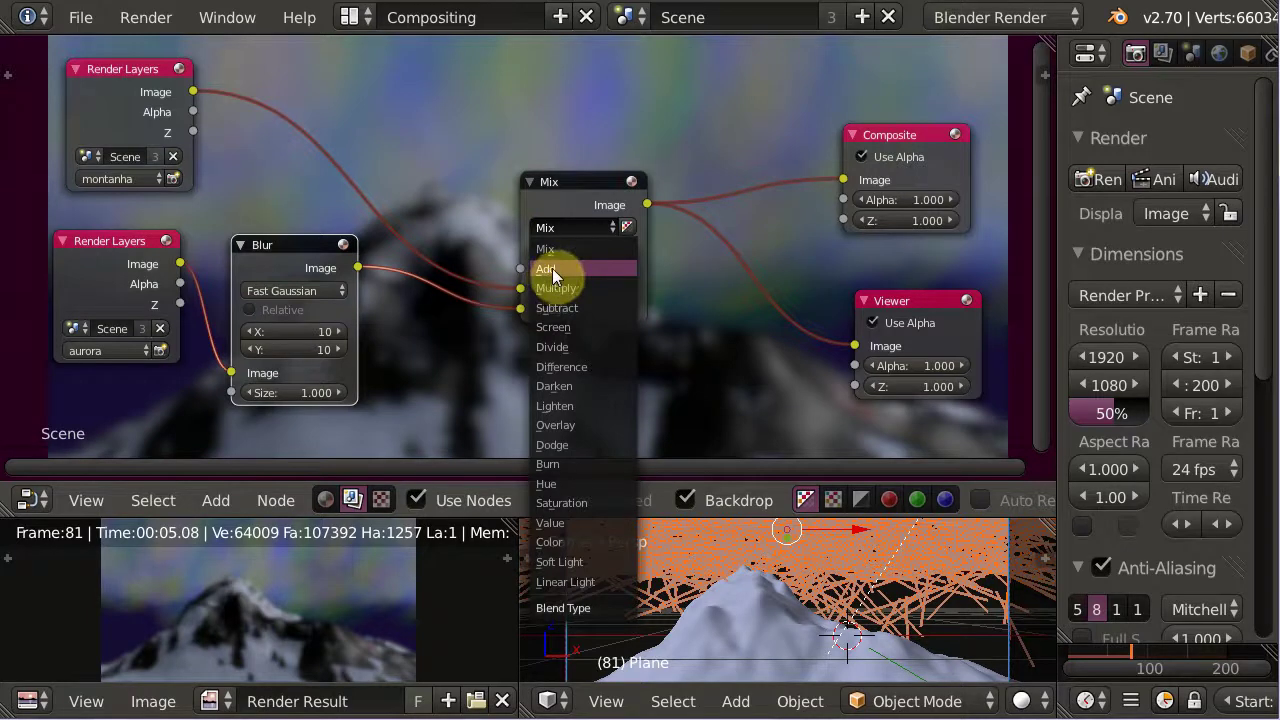
{"action": "left_click", "coordinate": [552, 268]}
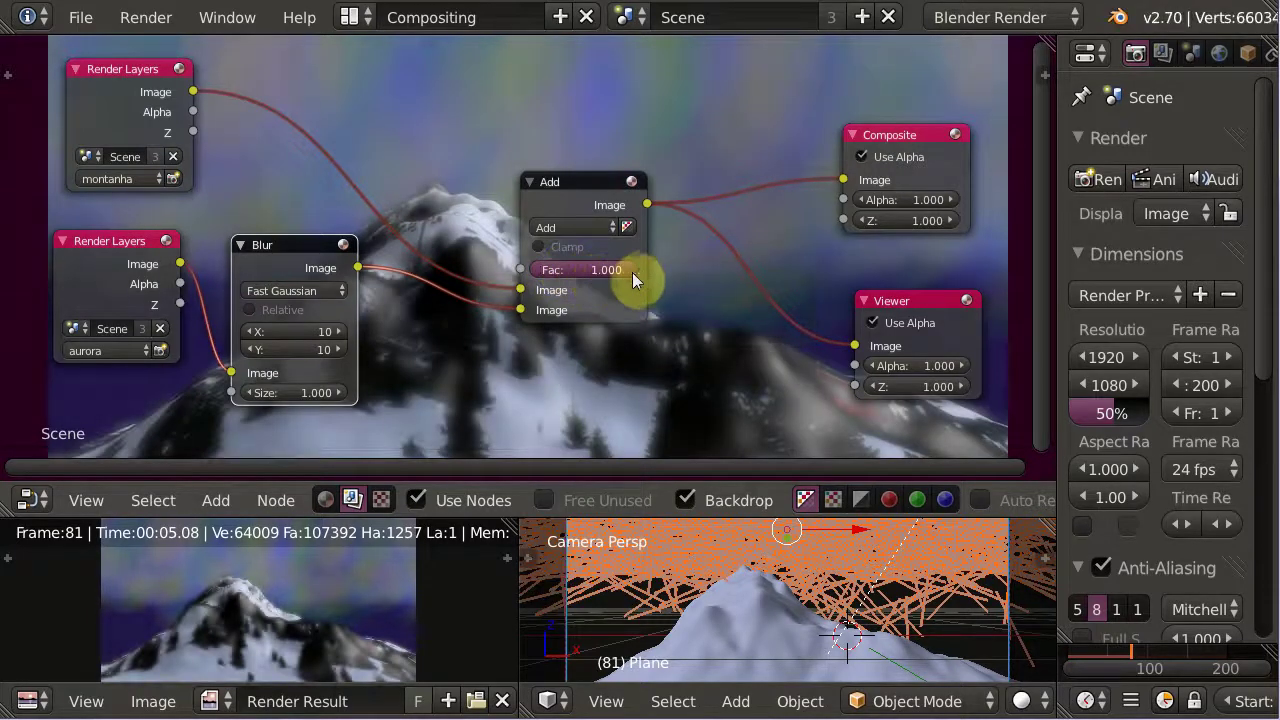
{"action": "left_click_drag", "start_coordinate": [582, 178], "coordinate": [603, 143]}
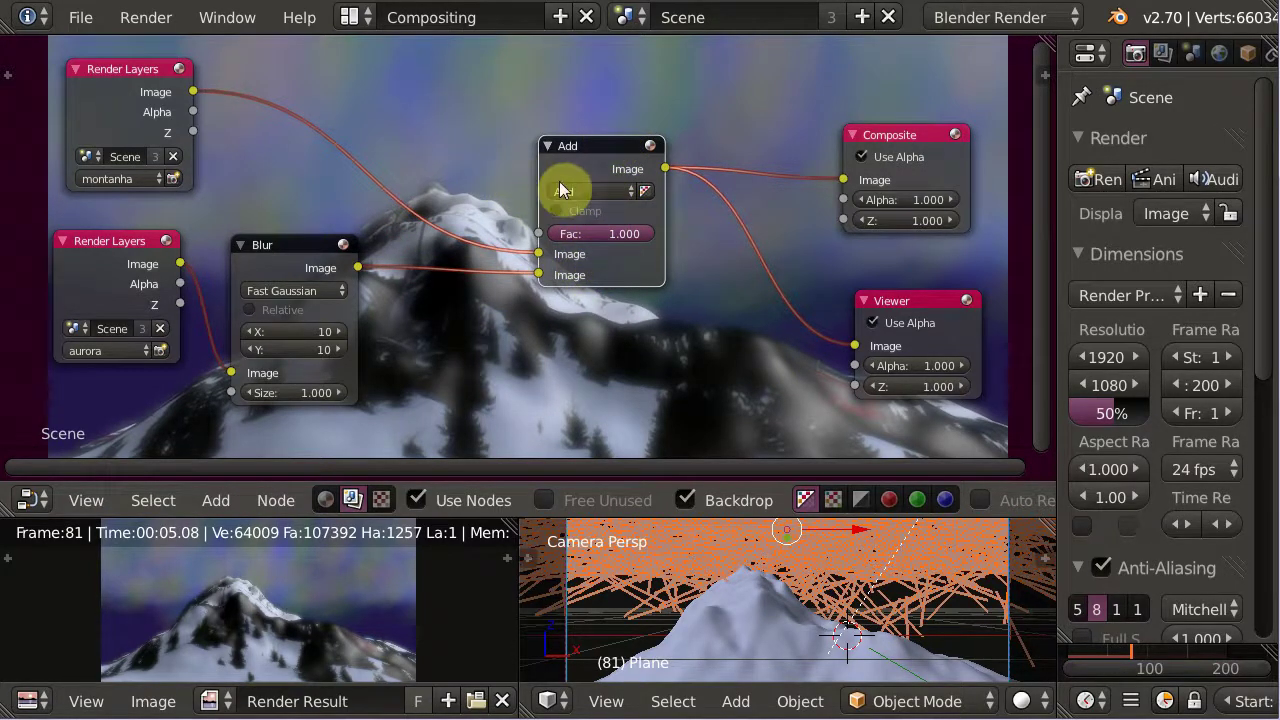
{"action": "left_click", "coordinate": [606, 232]}
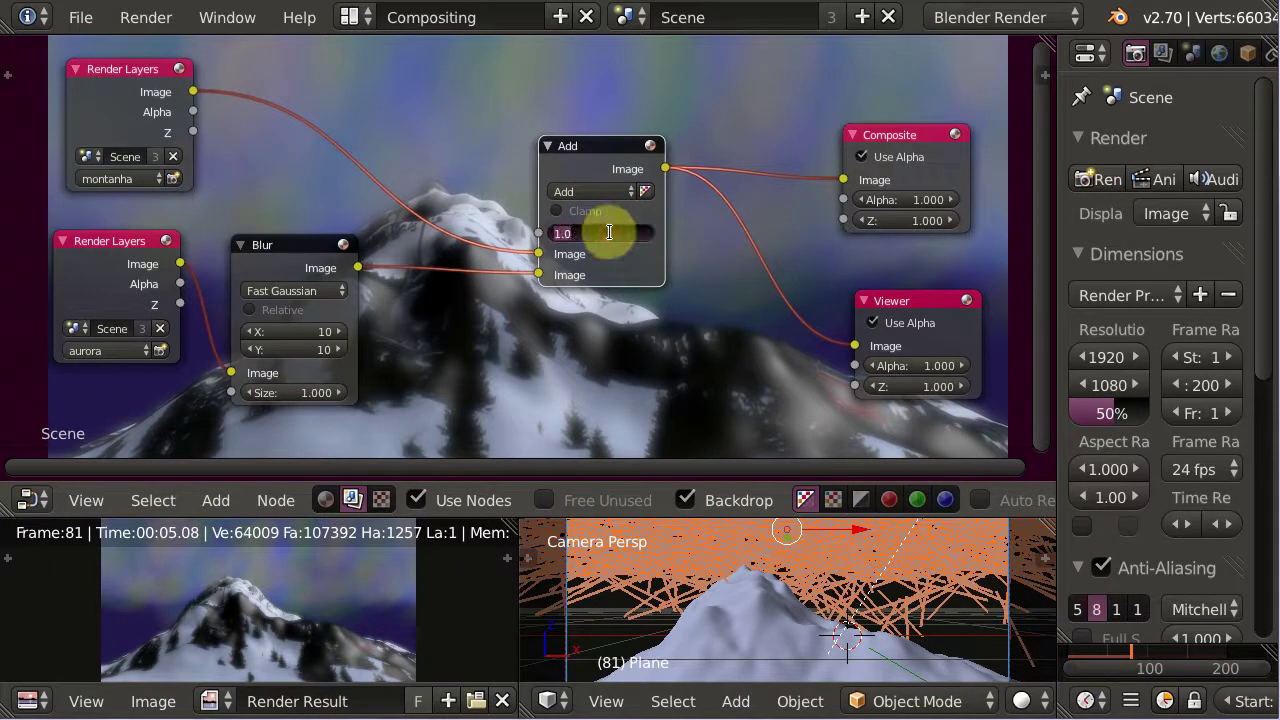
{"action": "type", "text": "0.5"}
{"action": "key", "text": "Return"}
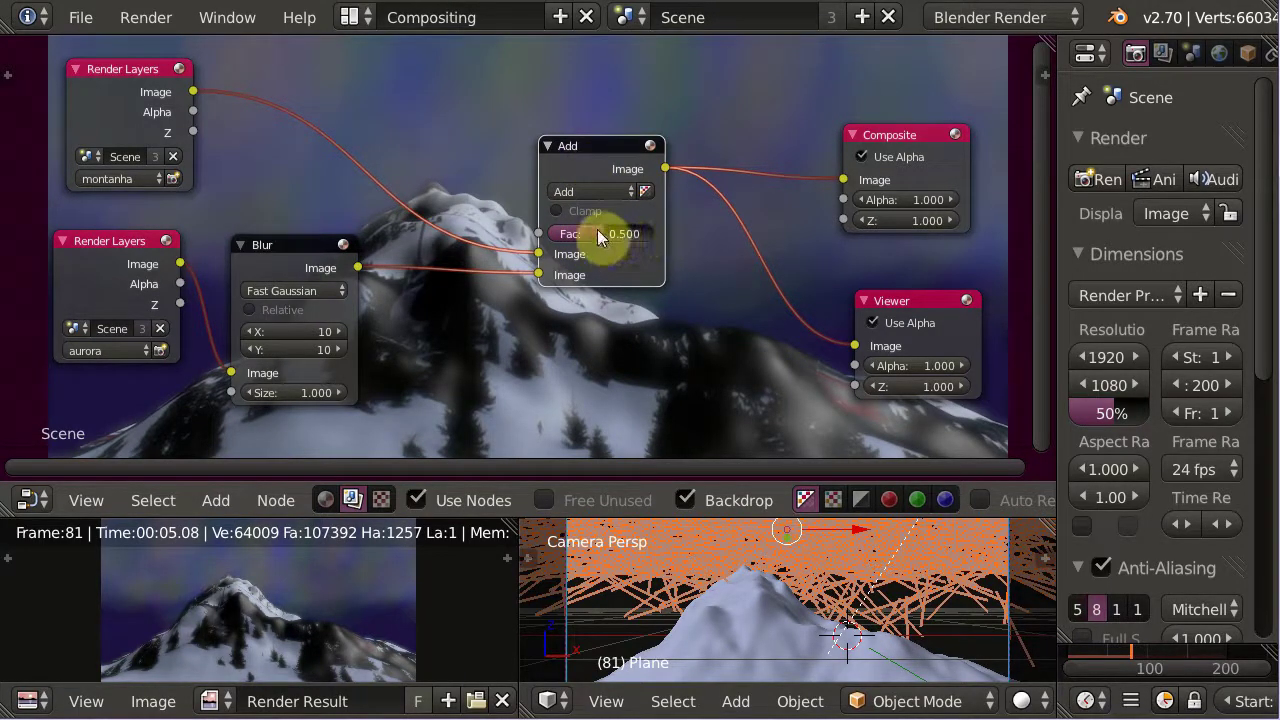
{"action": "left_click_drag", "start_coordinate": [599, 232], "coordinate": [650, 233]}
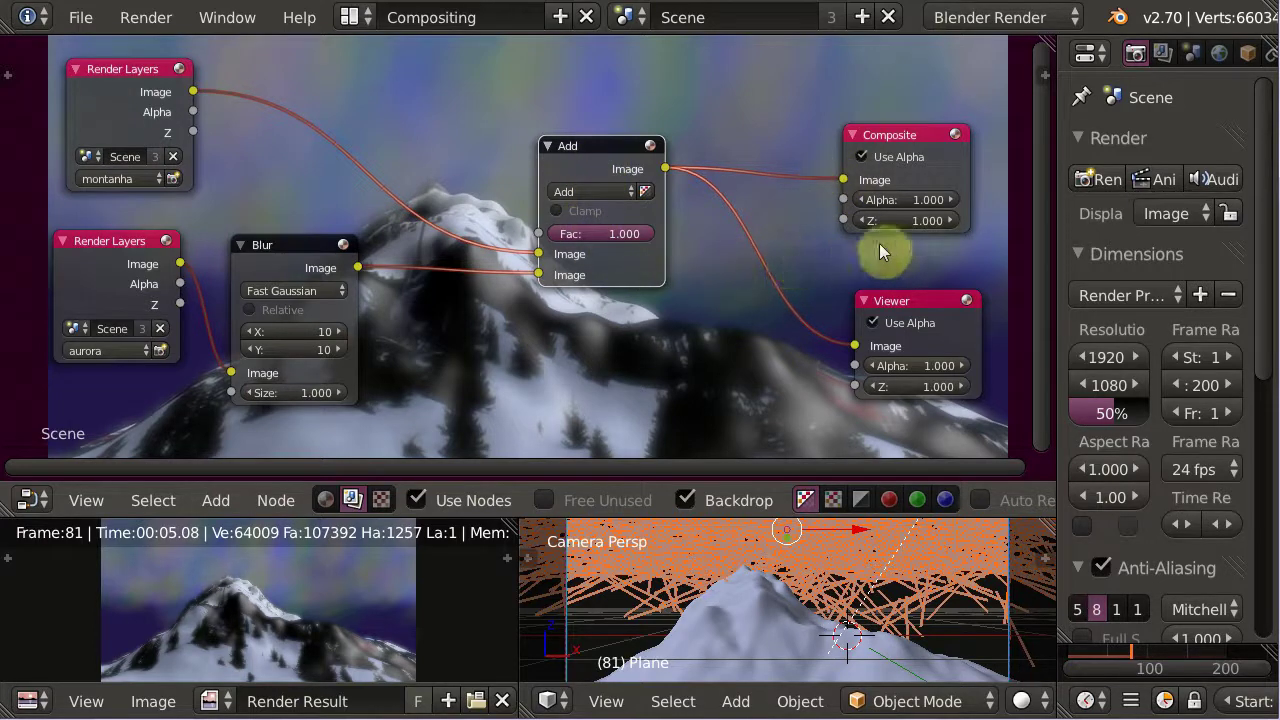
Widen the Properties editor so labels fit, nudge the Add node up, and return to Render settings
{"action": "left_click", "coordinate": [1164, 53]}
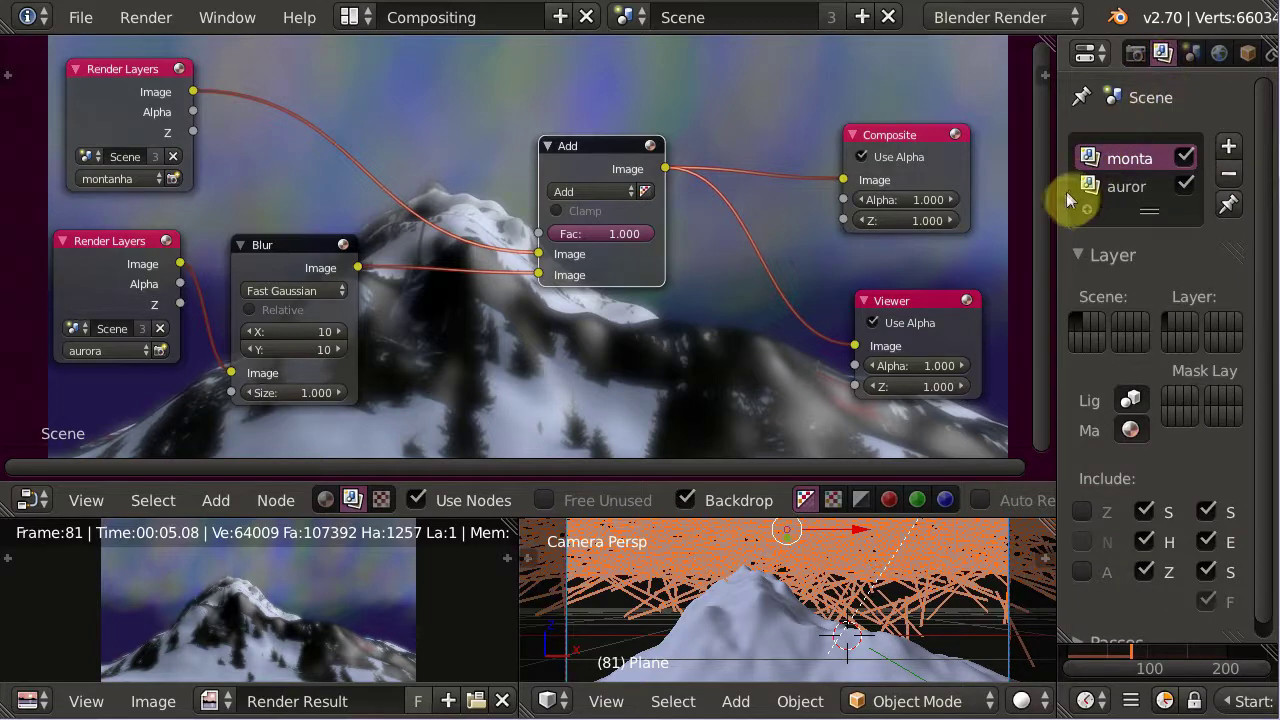
{"action": "left_click_drag", "start_coordinate": [1059, 202], "coordinate": [1011, 210]}
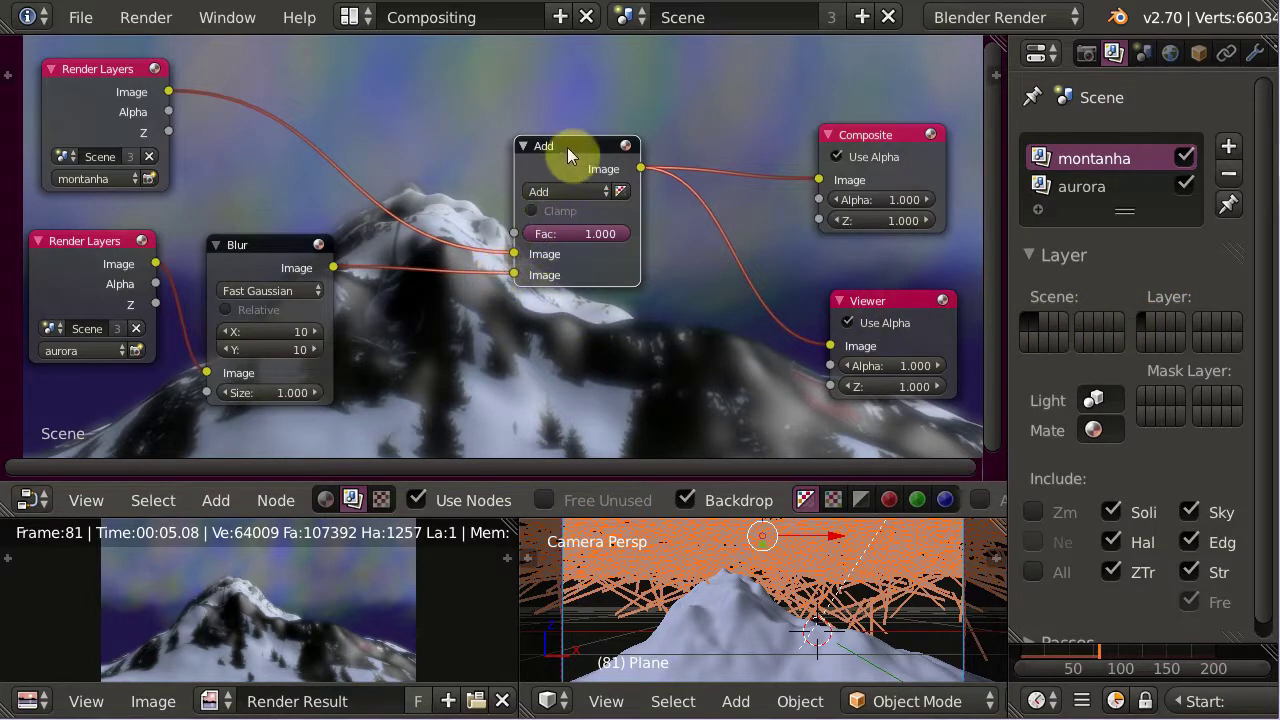
{"action": "left_click_drag", "start_coordinate": [569, 147], "coordinate": [611, 122]}
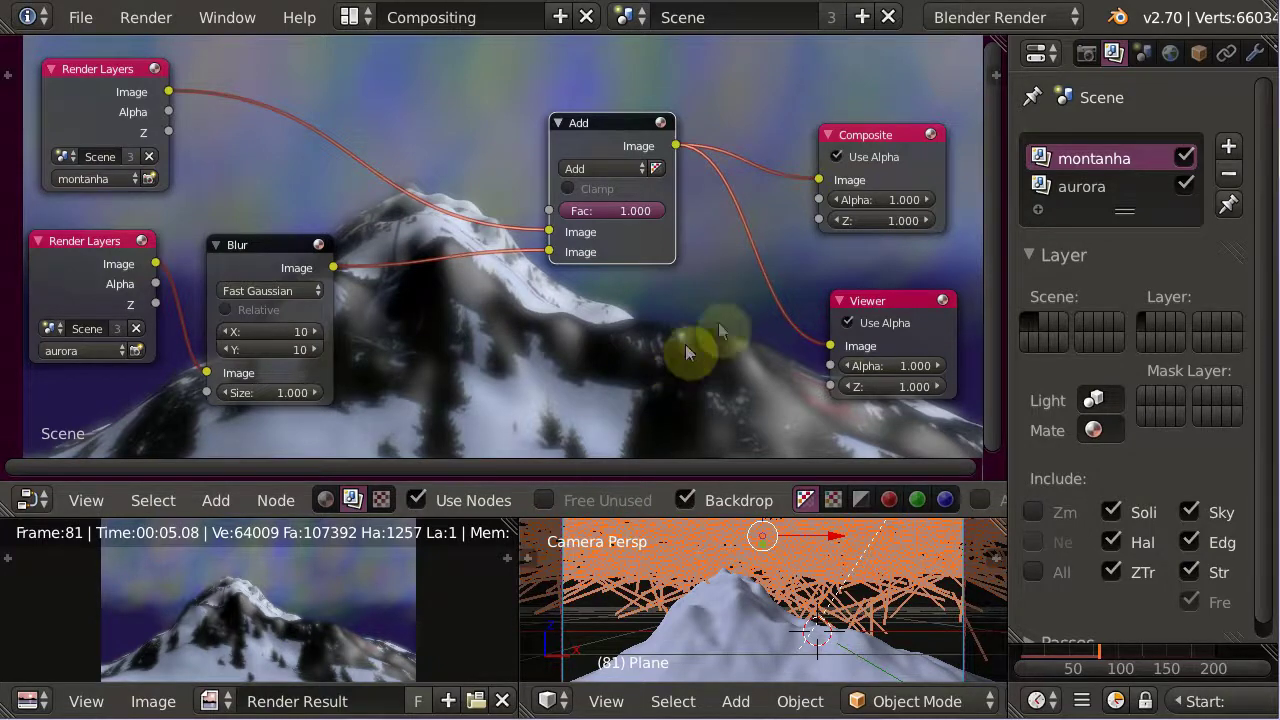
{"action": "left_click", "coordinate": [1087, 55]}
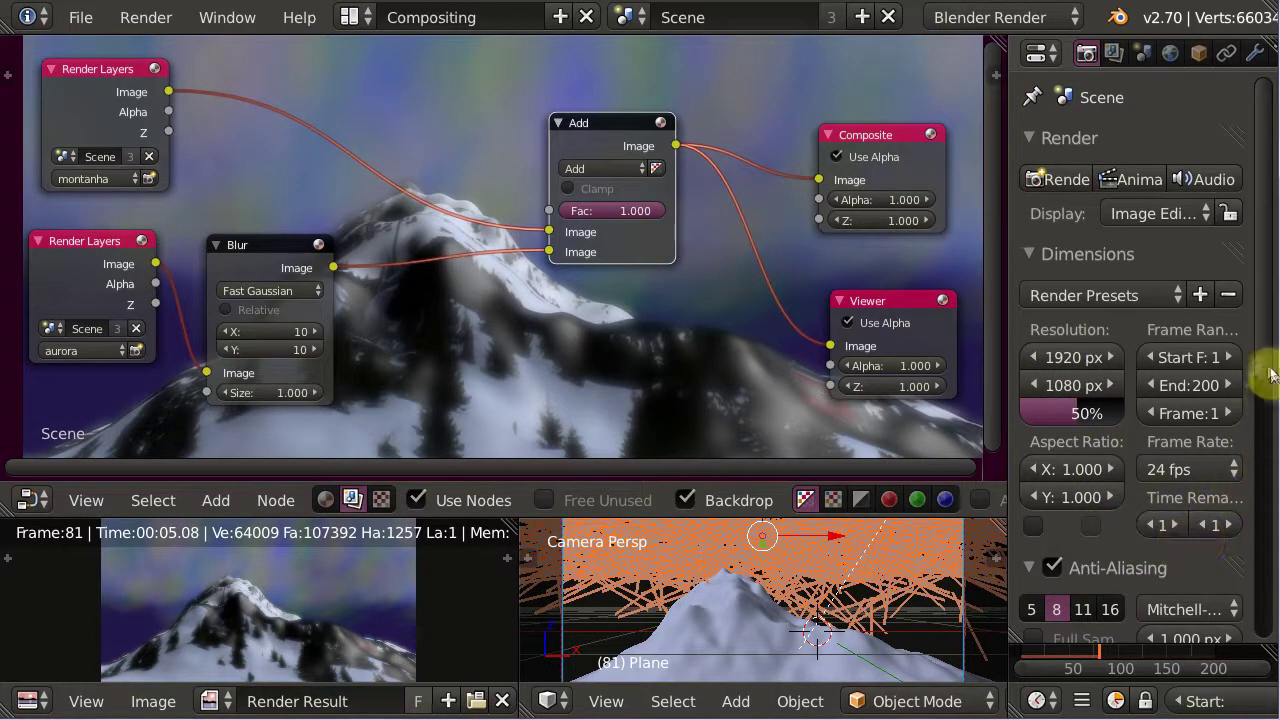
Set the output file format to MPEG and show its encoding settings (bitrate 6000, GOP 18)
{"action": "left_click_drag", "start_coordinate": [1257, 374], "coordinate": [1261, 600]}
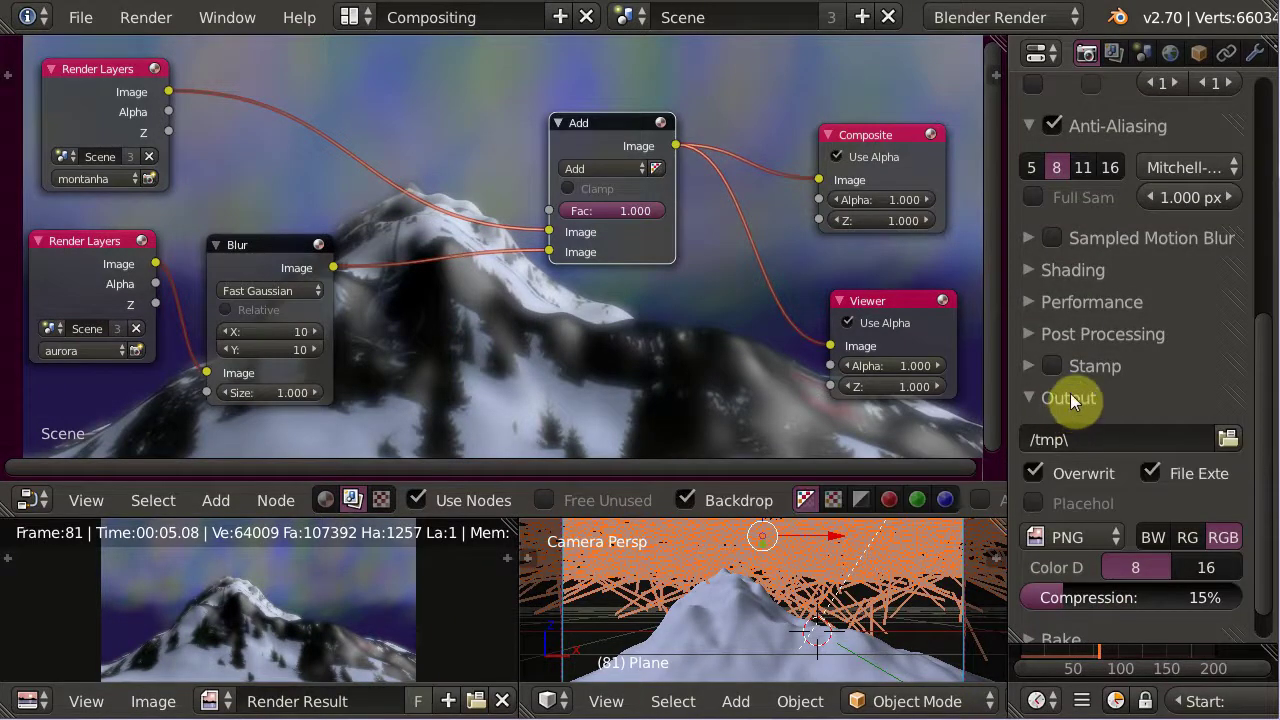
{"action": "left_click", "coordinate": [1073, 536]}
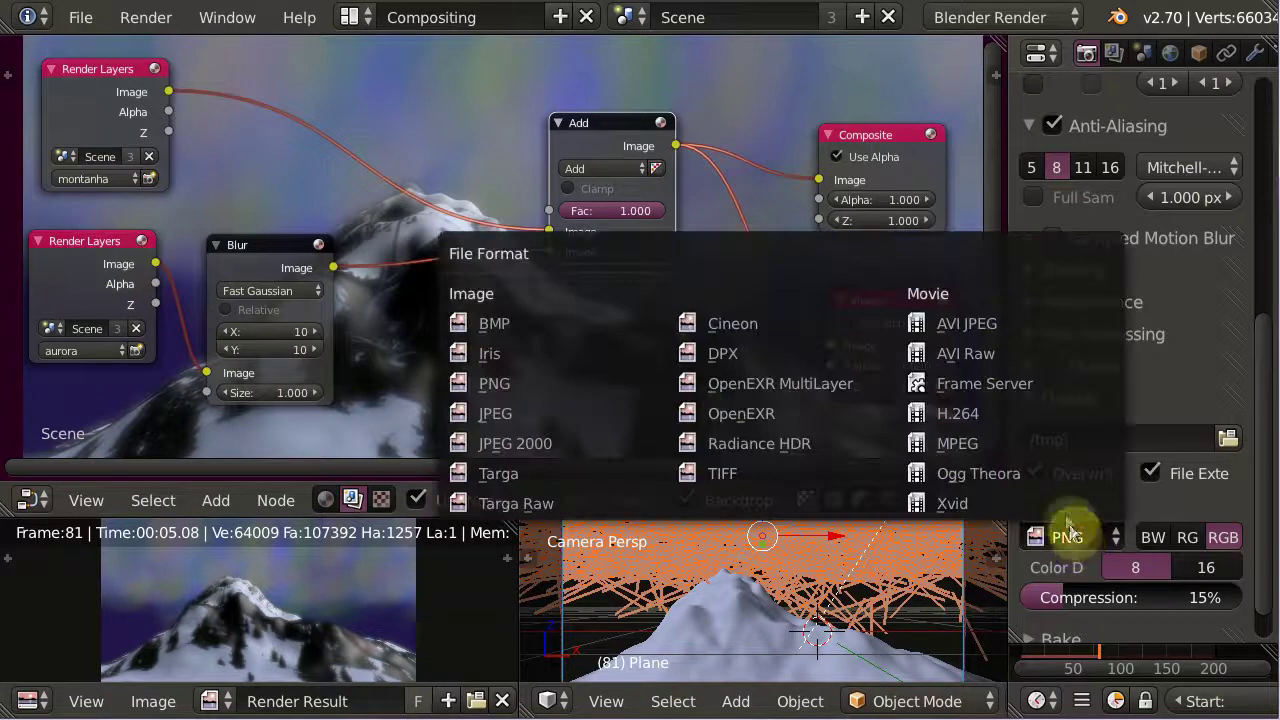
{"action": "left_click", "coordinate": [948, 443]}
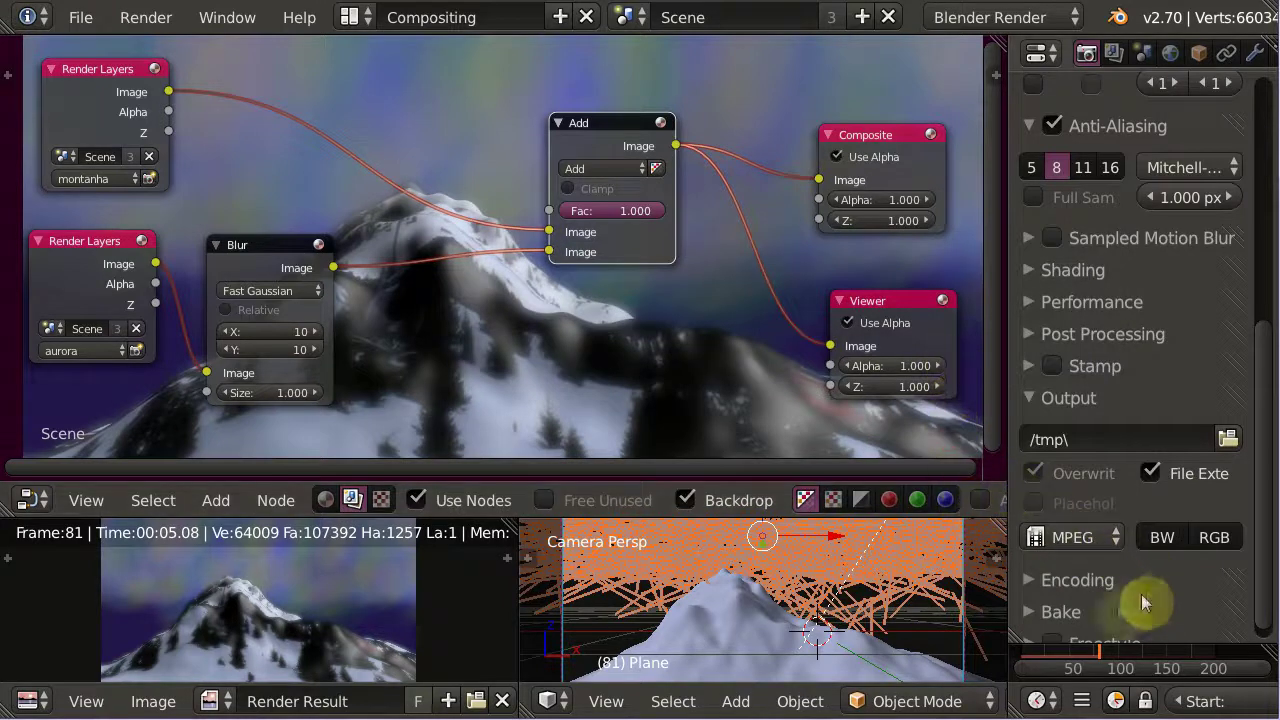
{"action": "left_click", "coordinate": [1027, 581]}
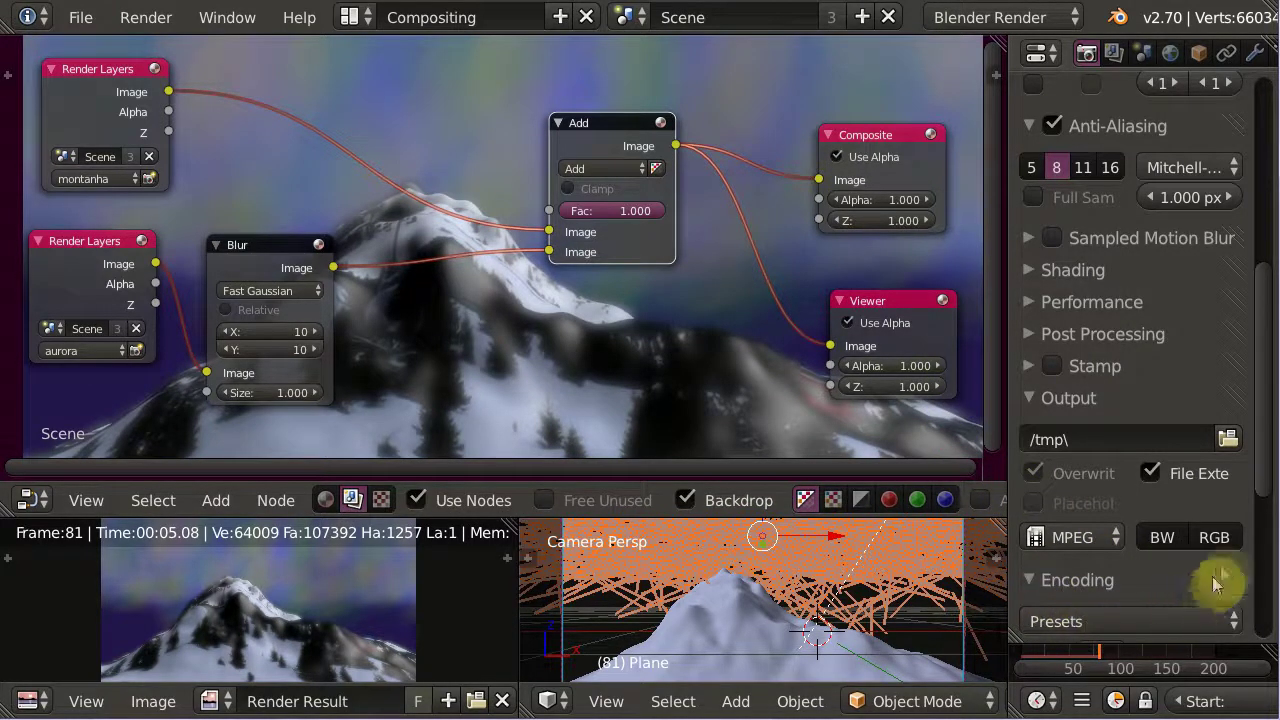
{"action": "scroll", "coordinate": [1214, 585], "scroll_direction": "down", "scroll_amount": 5}
{"action": "left_click", "coordinate": [1104, 435]}
{"action": "left_click", "coordinate": [1102, 435]}
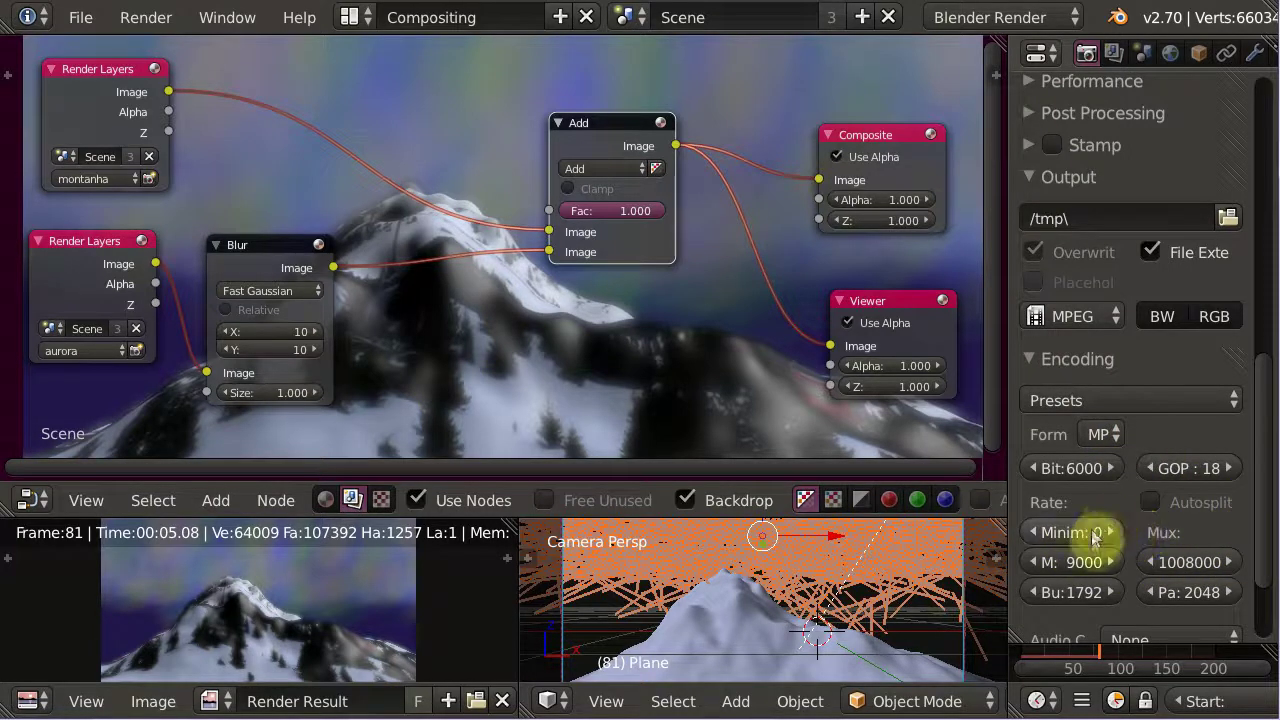
{"action": "left_click_drag", "start_coordinate": [1270, 518], "coordinate": [1272, 238]}
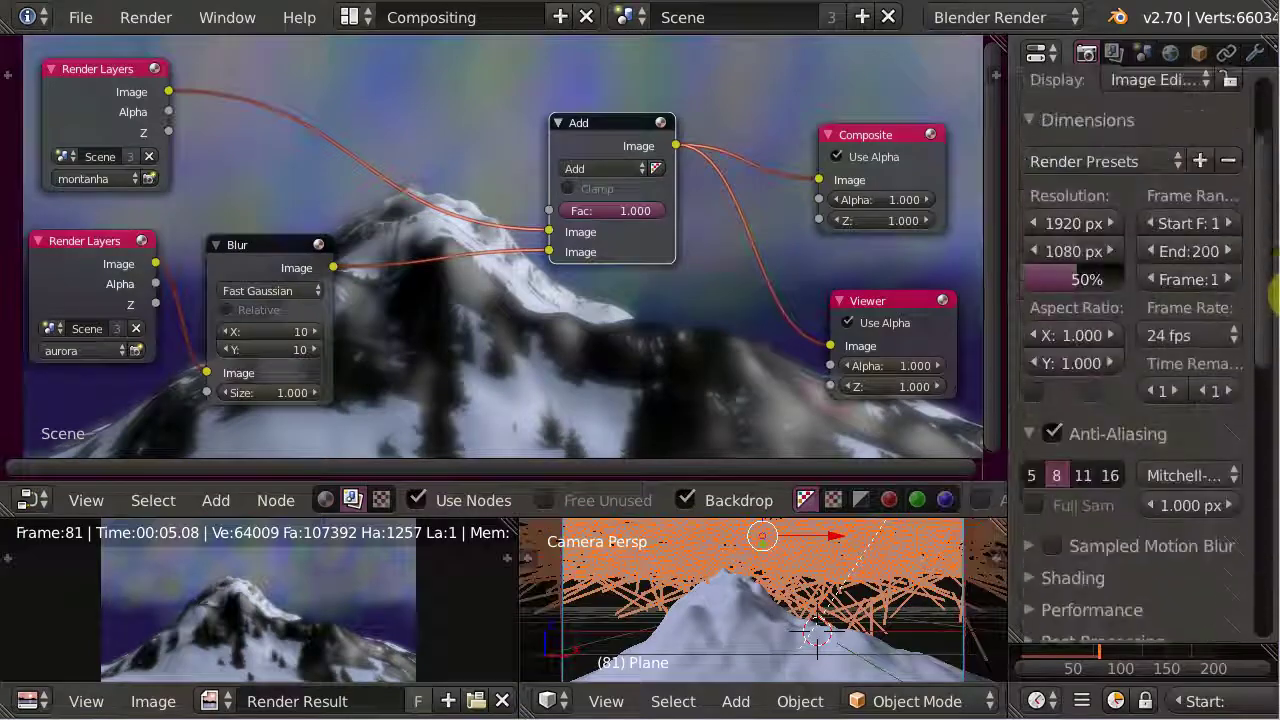